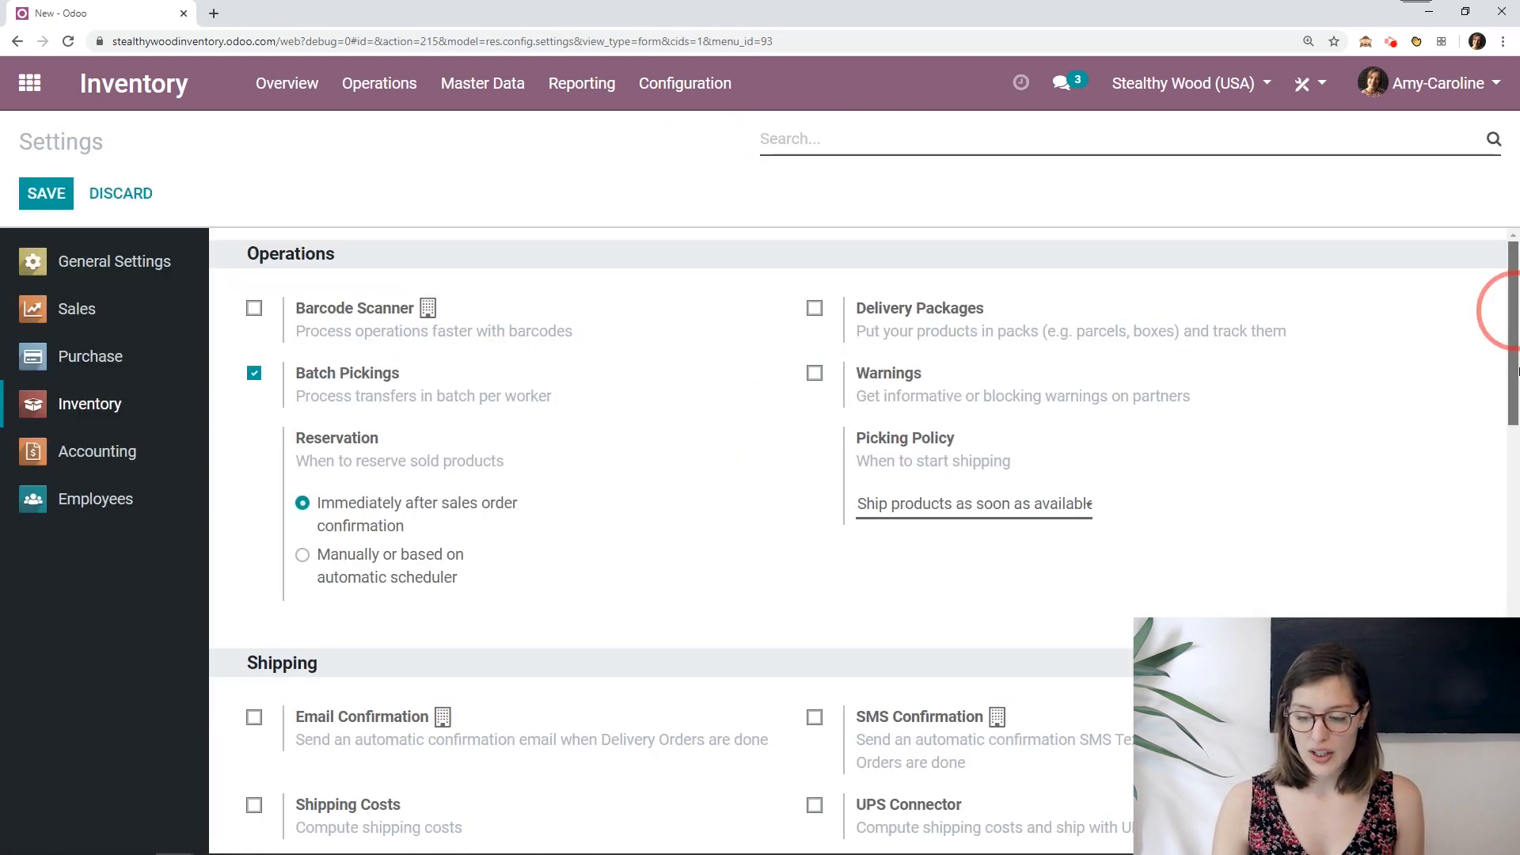
# Locate the Multi-Step Routes option in the Warehouse section of the Inventory settings.
pyautogui.scroll(-15, 1514, 314)
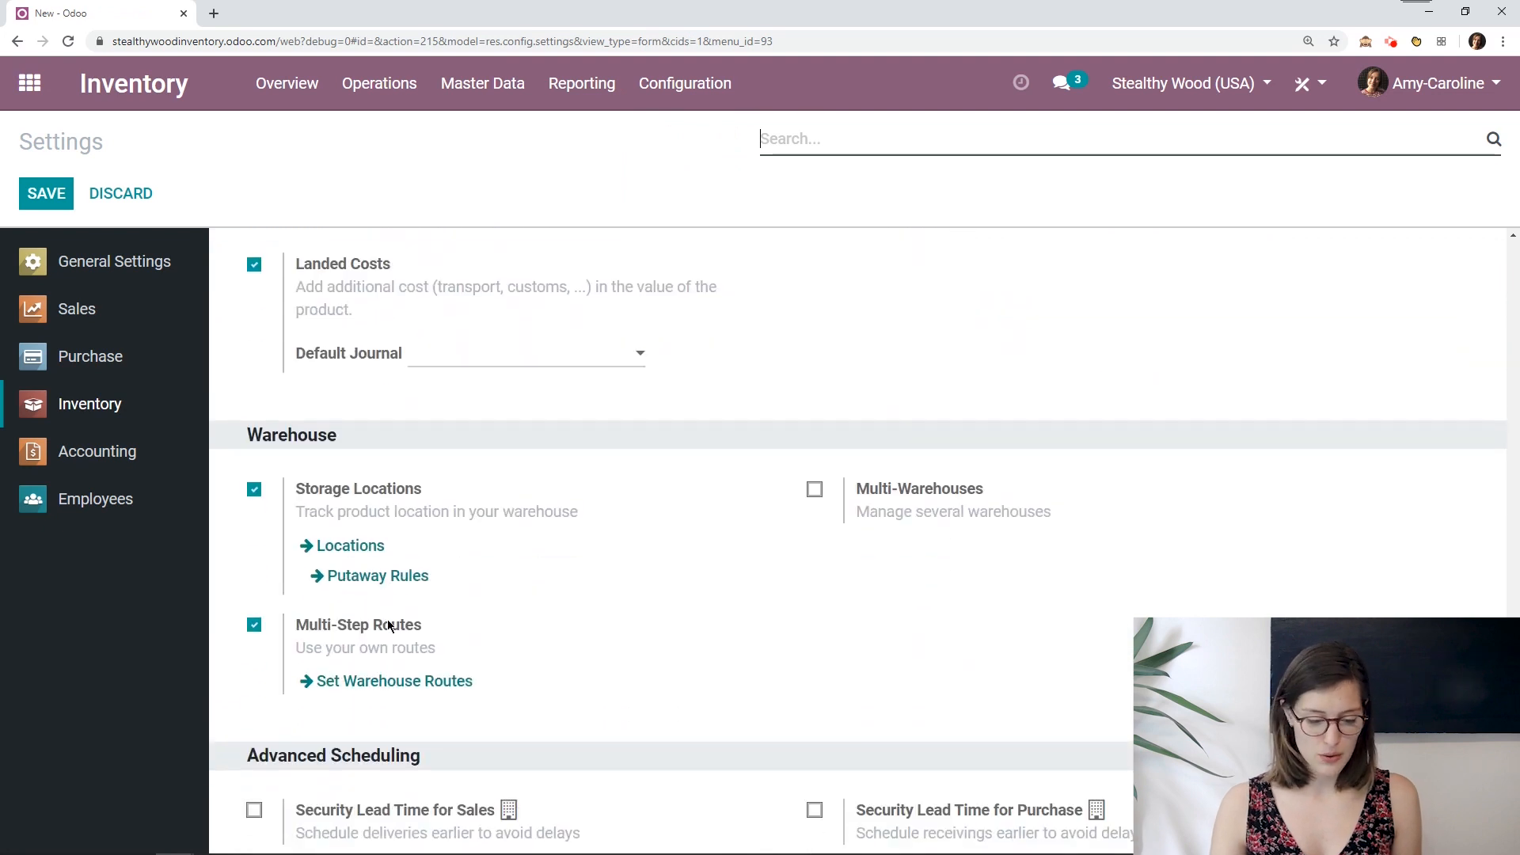
pyautogui.moveTo(430, 626); pyautogui.dragTo(303, 625)
pyautogui.moveTo(572, 655)
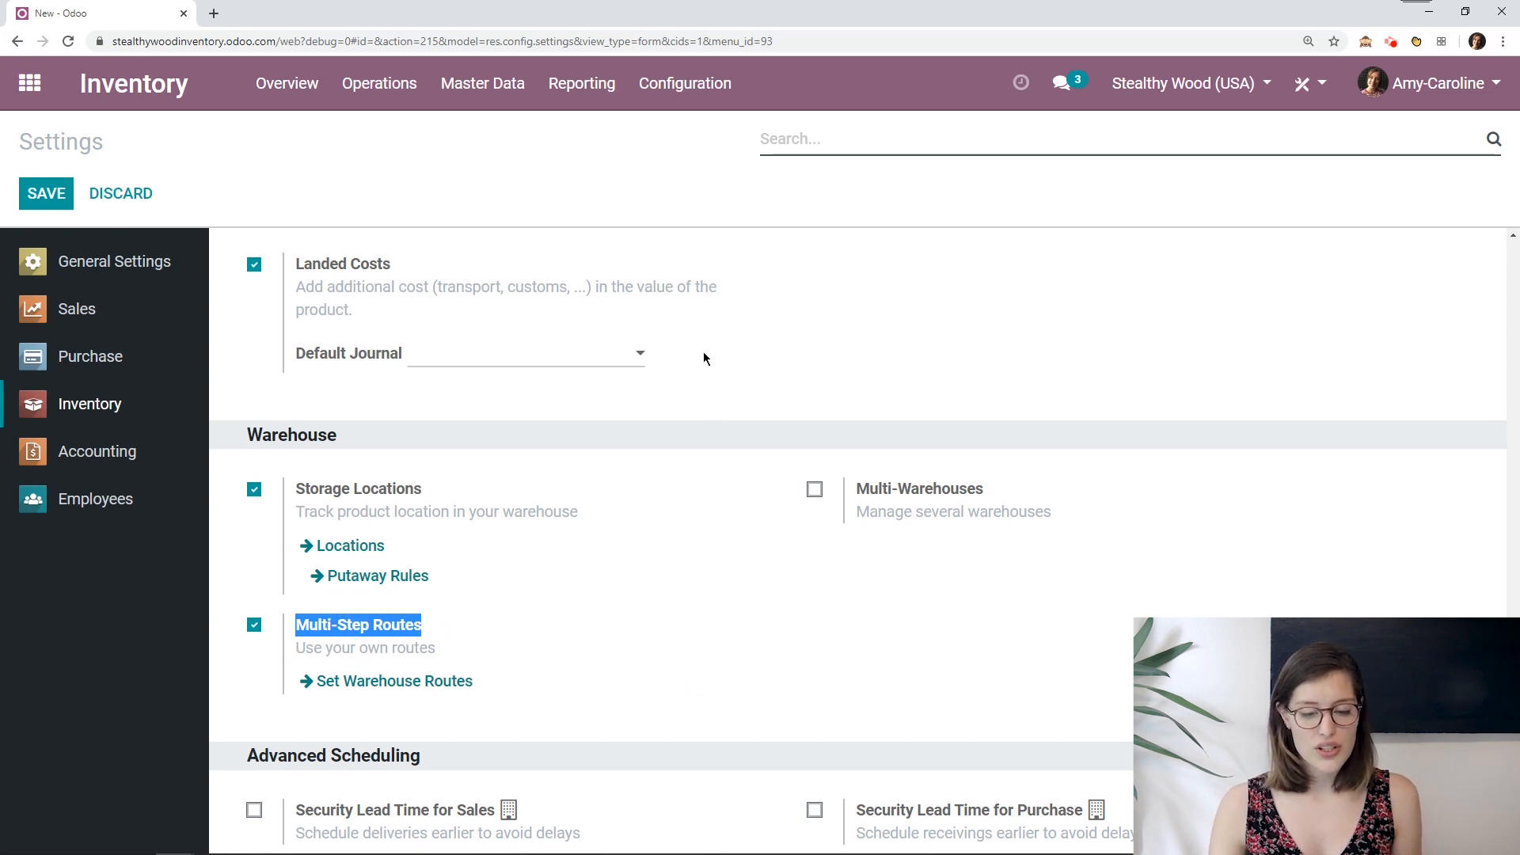
# Configure the stealthywoodinventory warehouse for 3-step incoming shipments (input, quality, stock) and 3-step outgoing shipments (pack, output, deliver), and save.
pyautogui.click(712, 101)
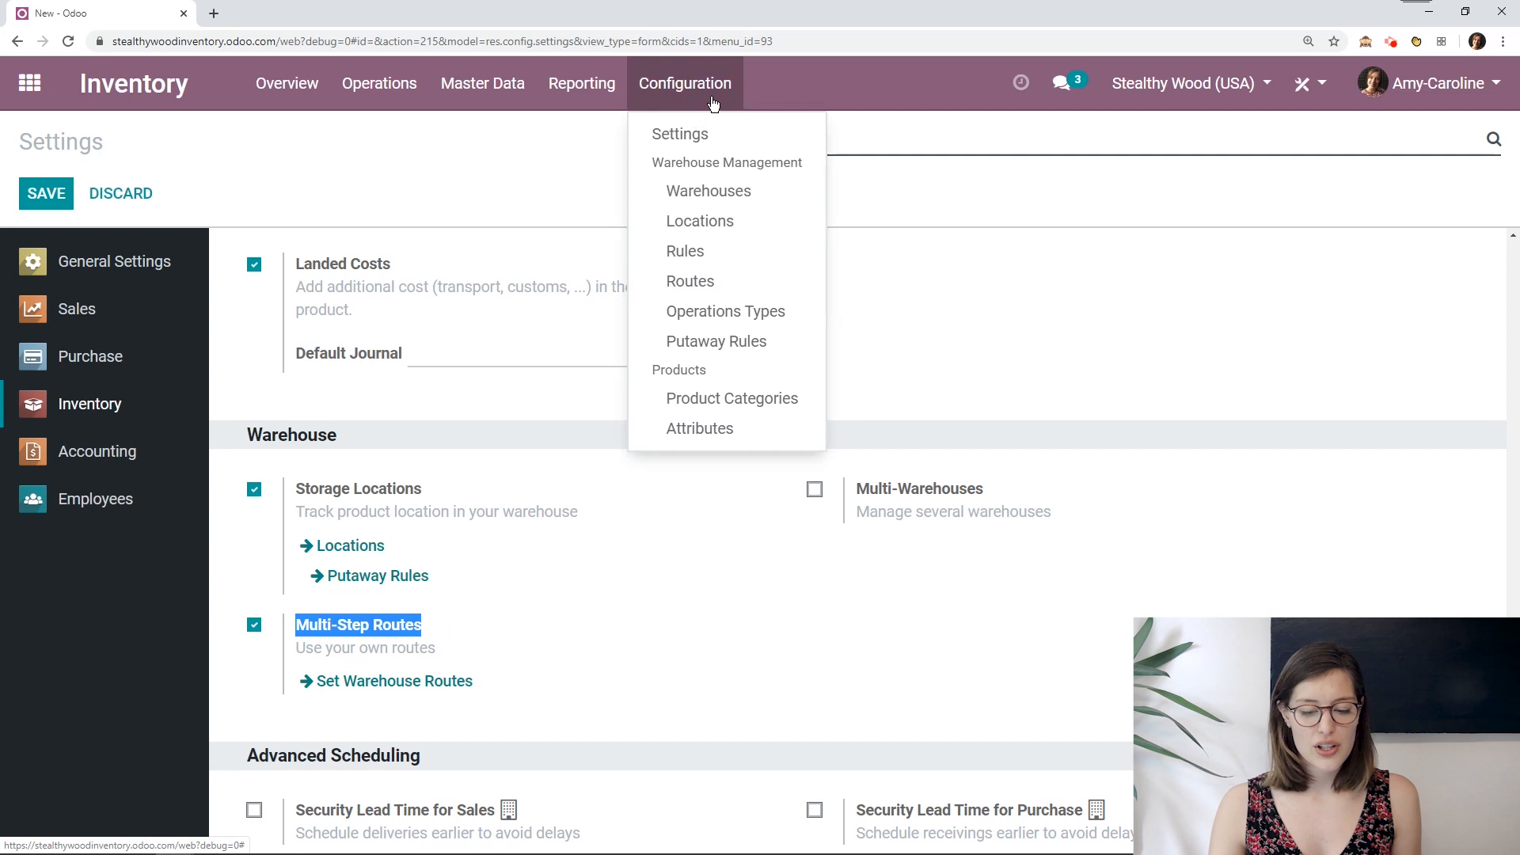
pyautogui.click(713, 195)
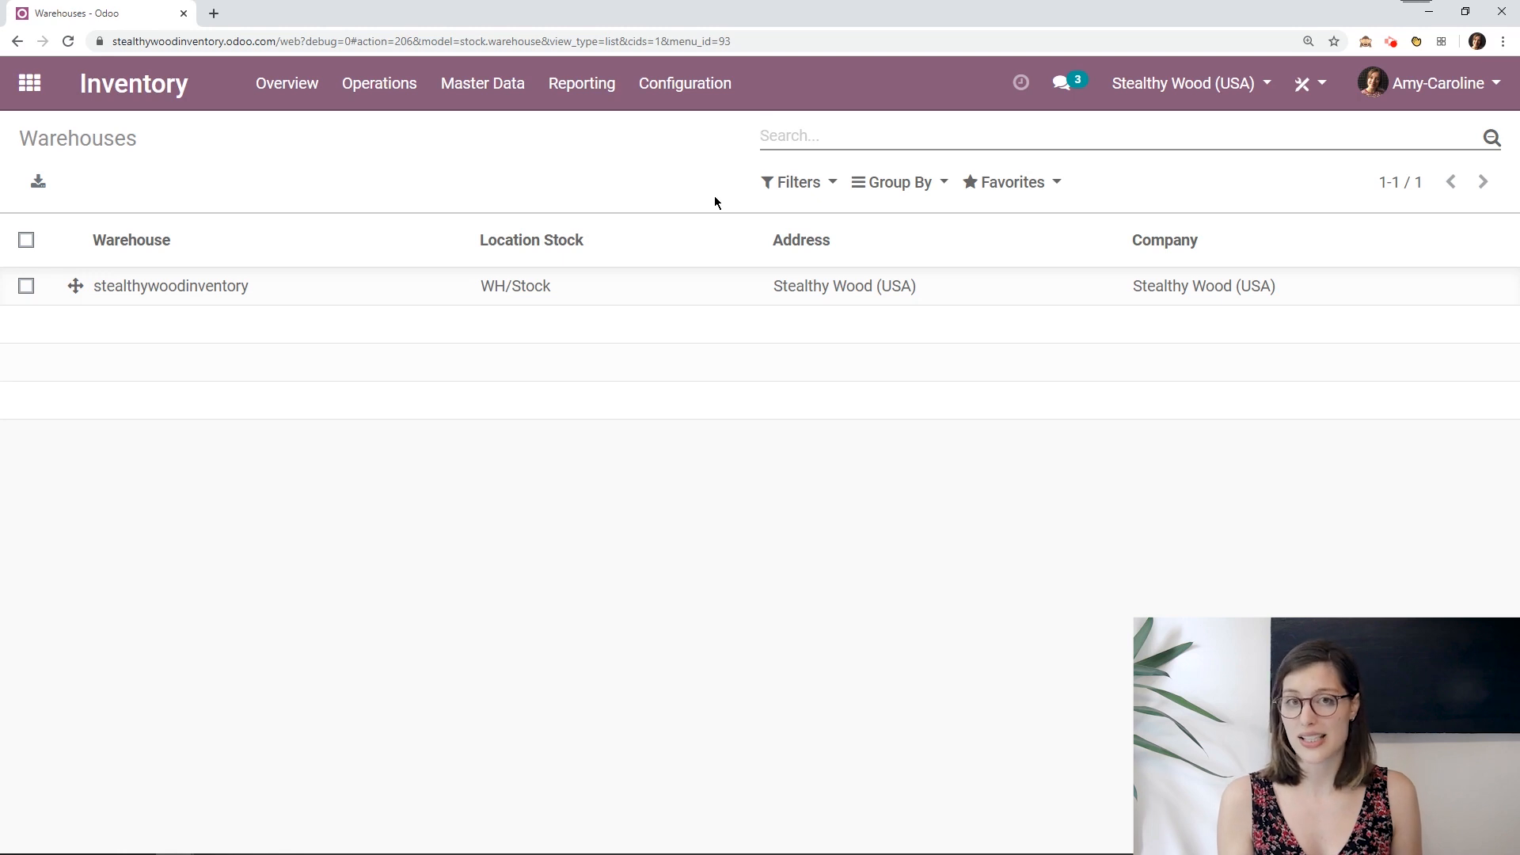
pyautogui.click(315, 287)
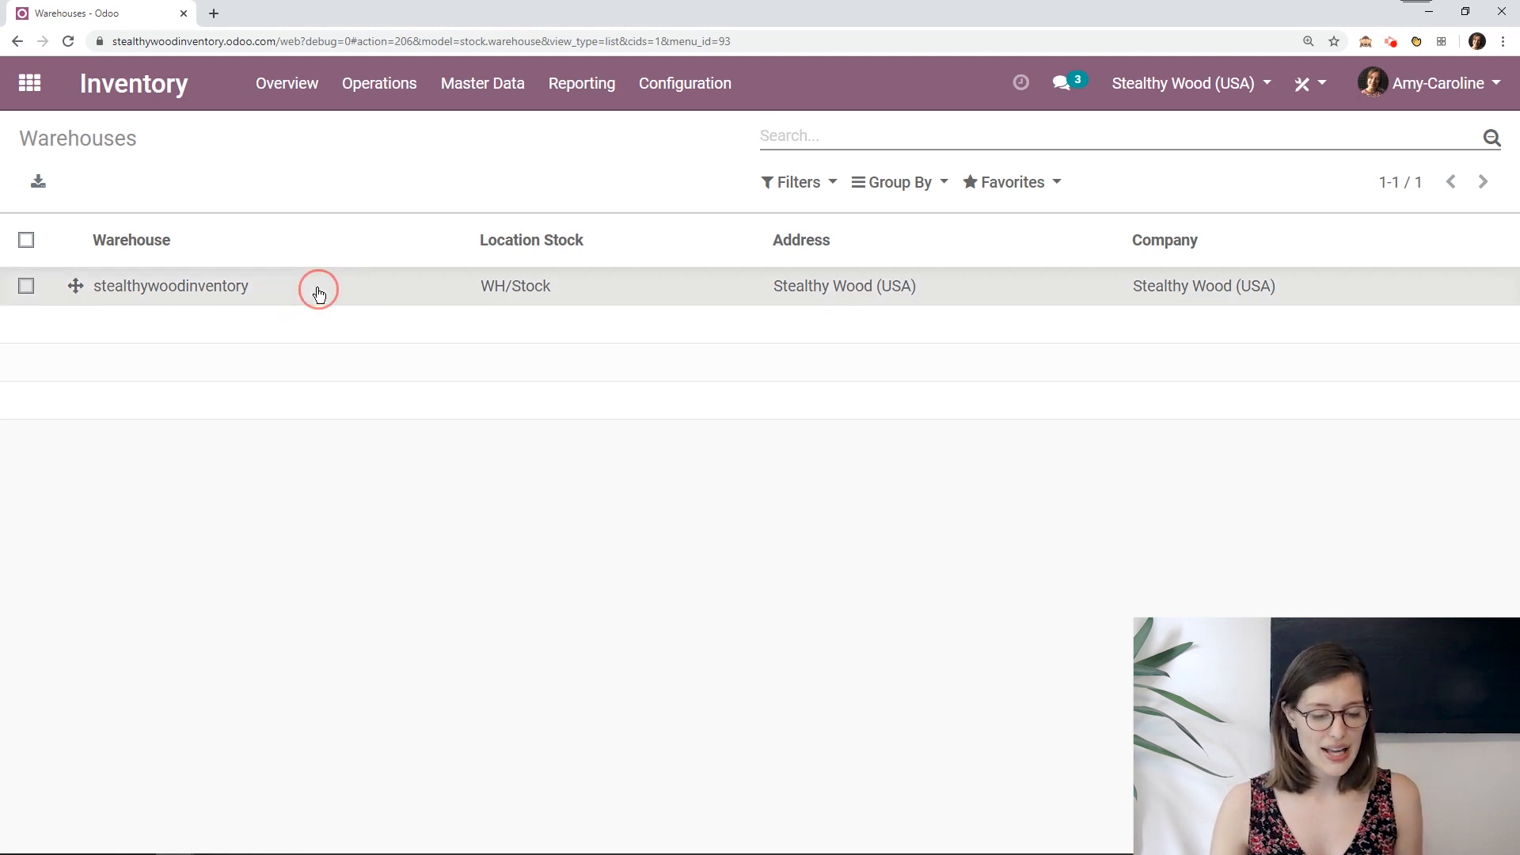
pyautogui.click(47, 182)
pyautogui.scroll(-2, 686, 391)
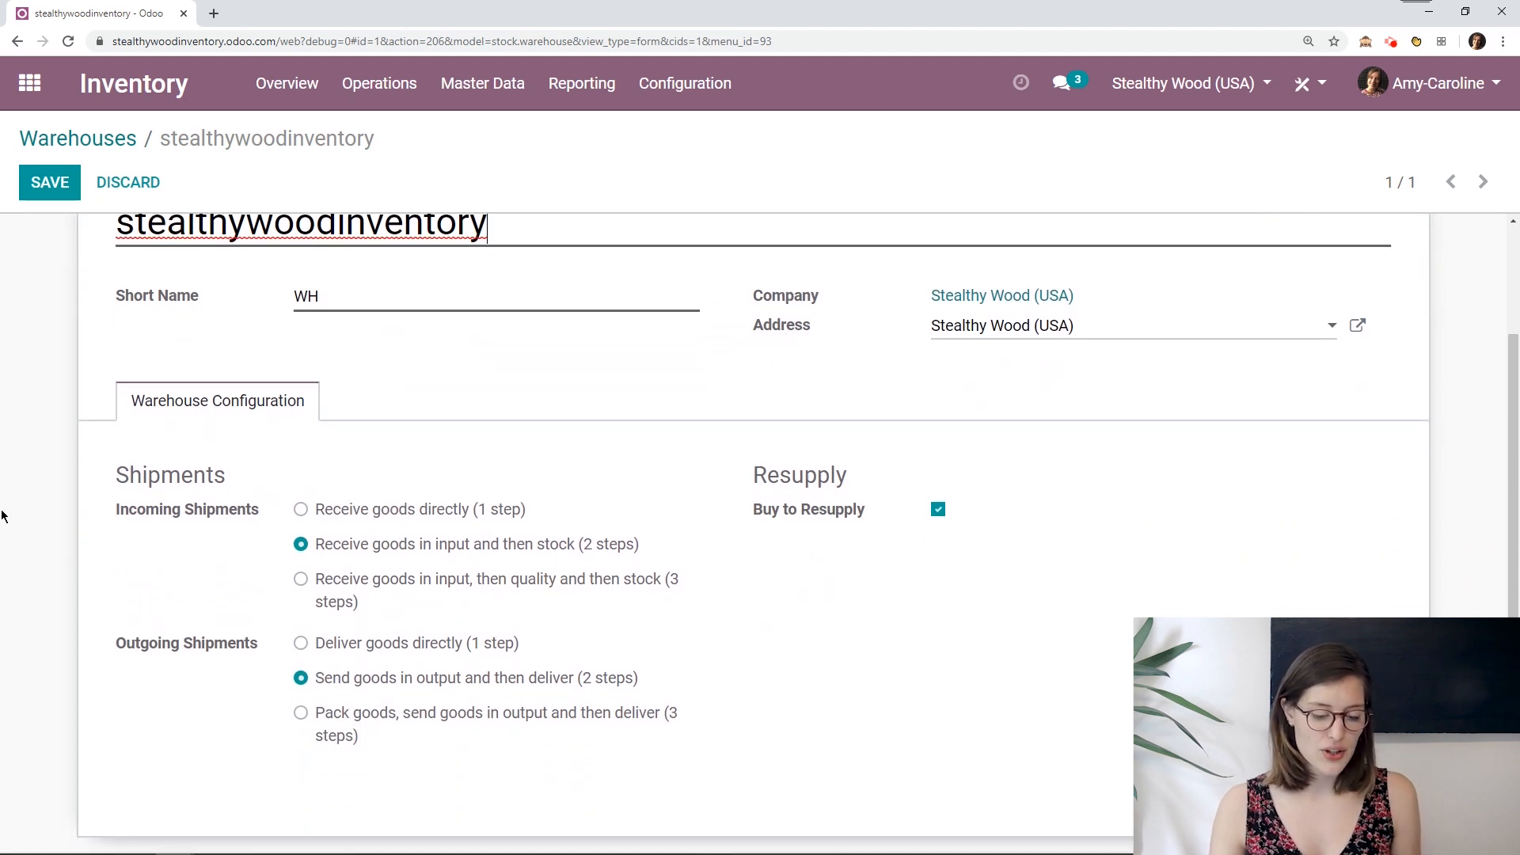
pyautogui.click(301, 579)
pyautogui.click(301, 712)
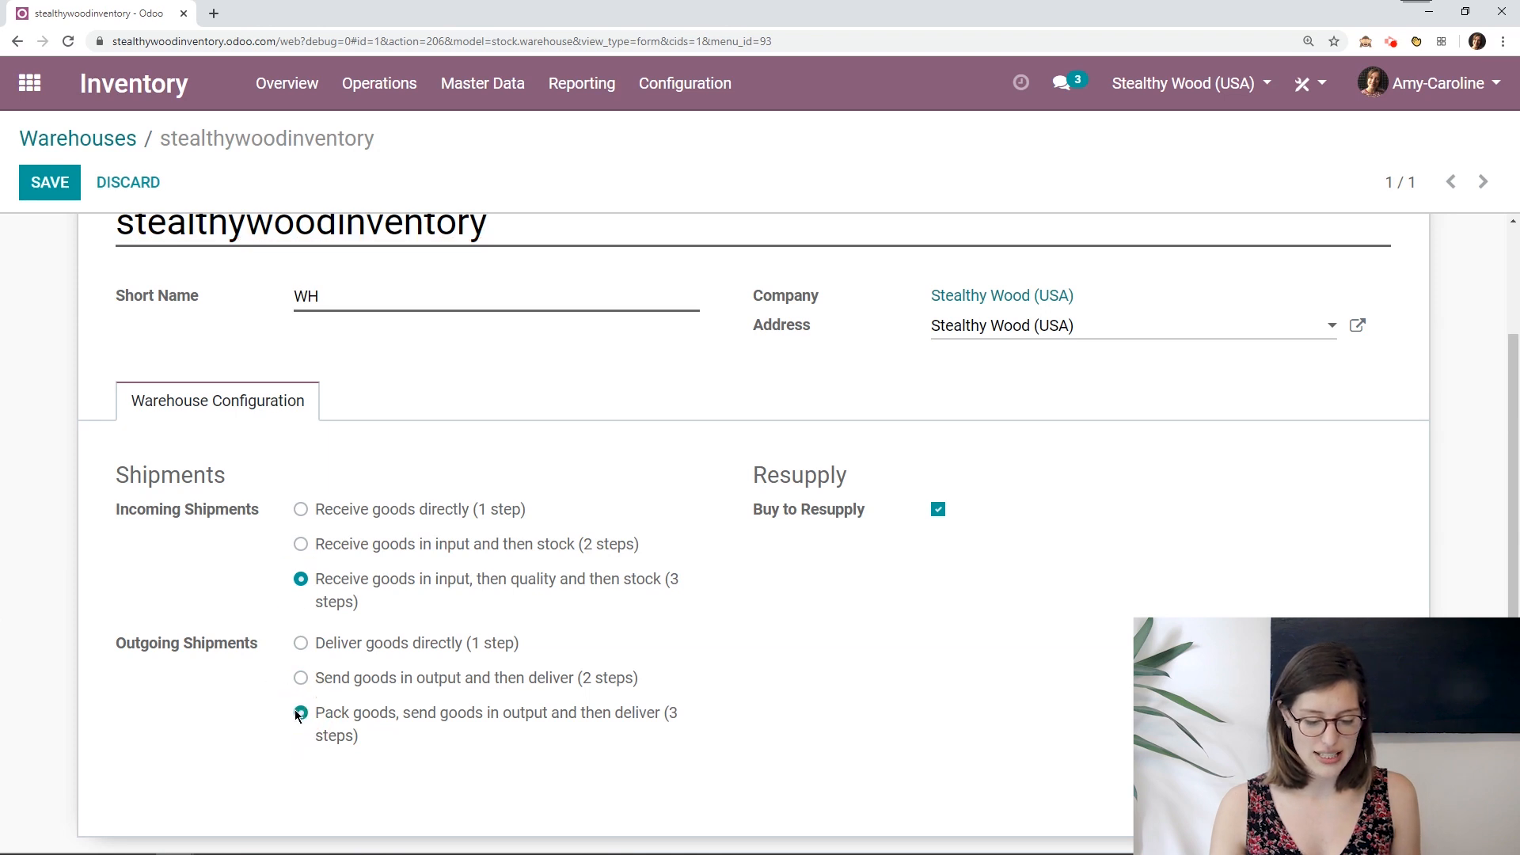
pyautogui.scroll(2, 68, 414)
pyautogui.click(50, 182)
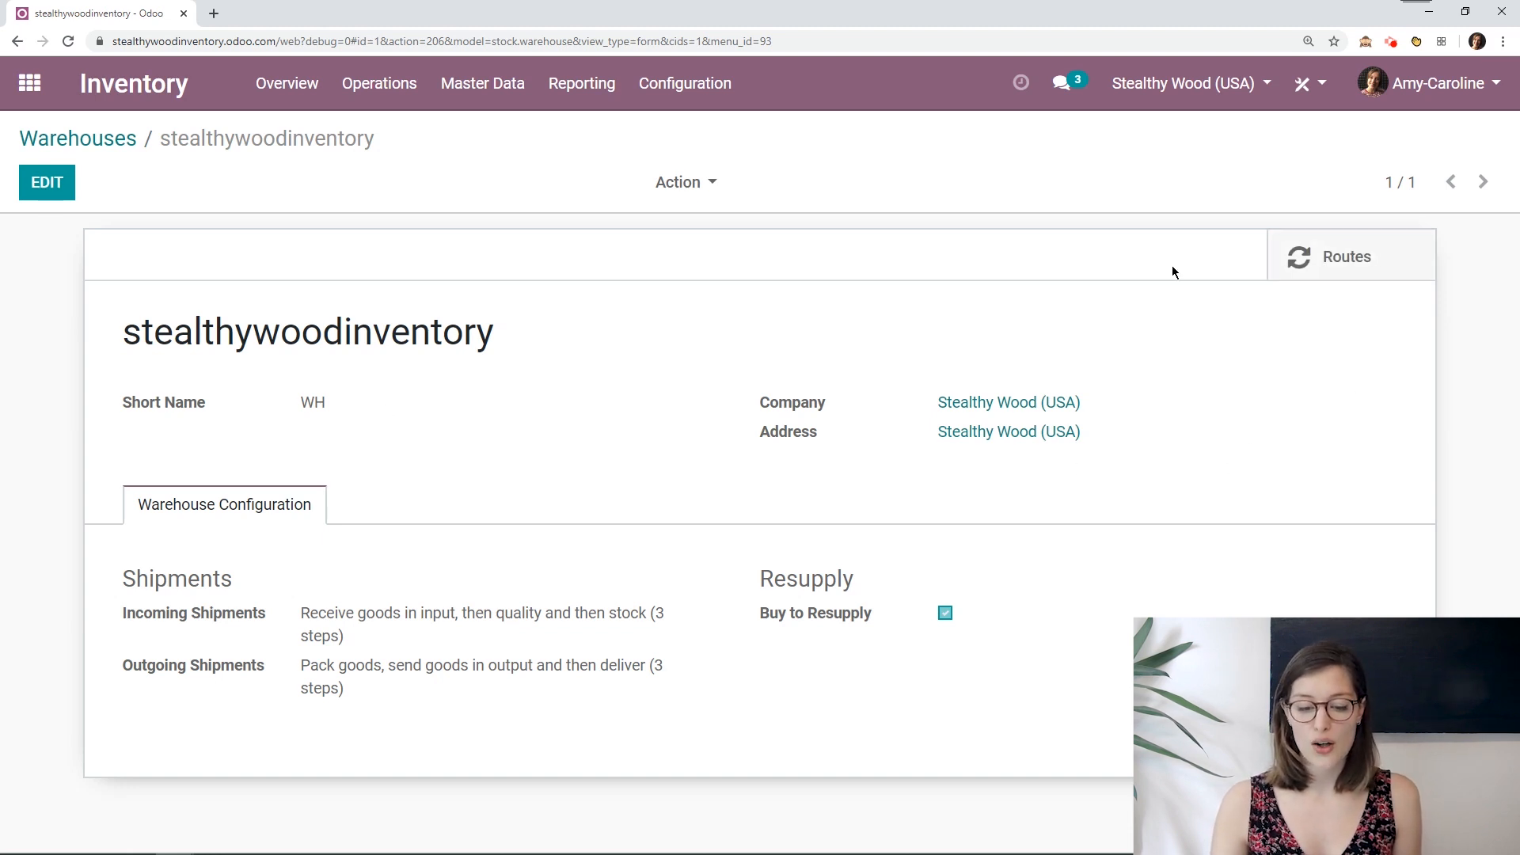
# Open the route "stealthywoodinventory: Receive in 3 steps (input + quality + stock)" for editing and review its applicability and rules.
pyautogui.click(681, 86)
pyautogui.click(717, 284)
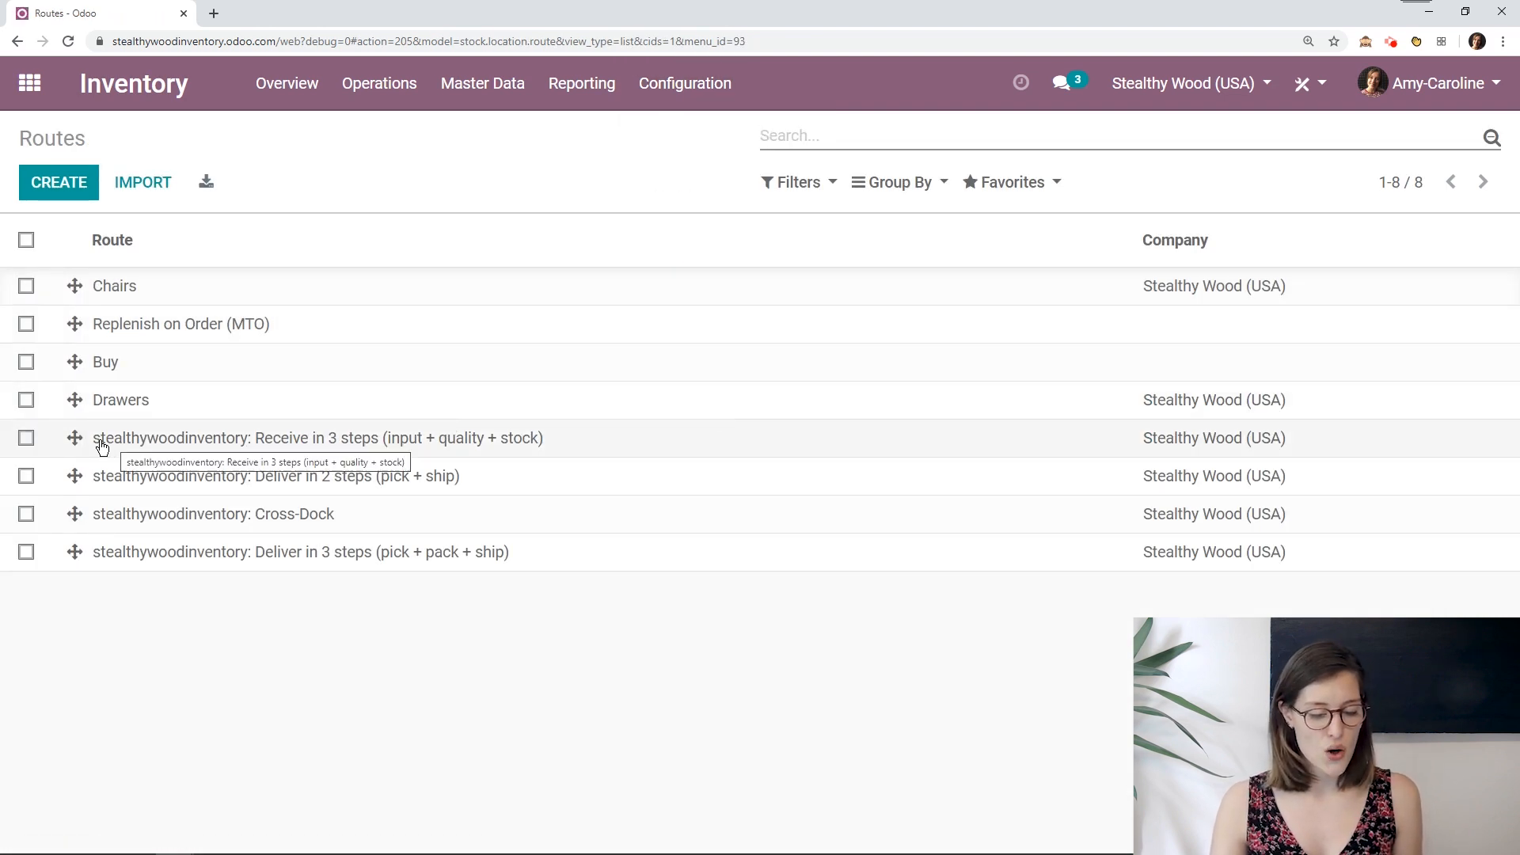
pyautogui.click(374, 443)
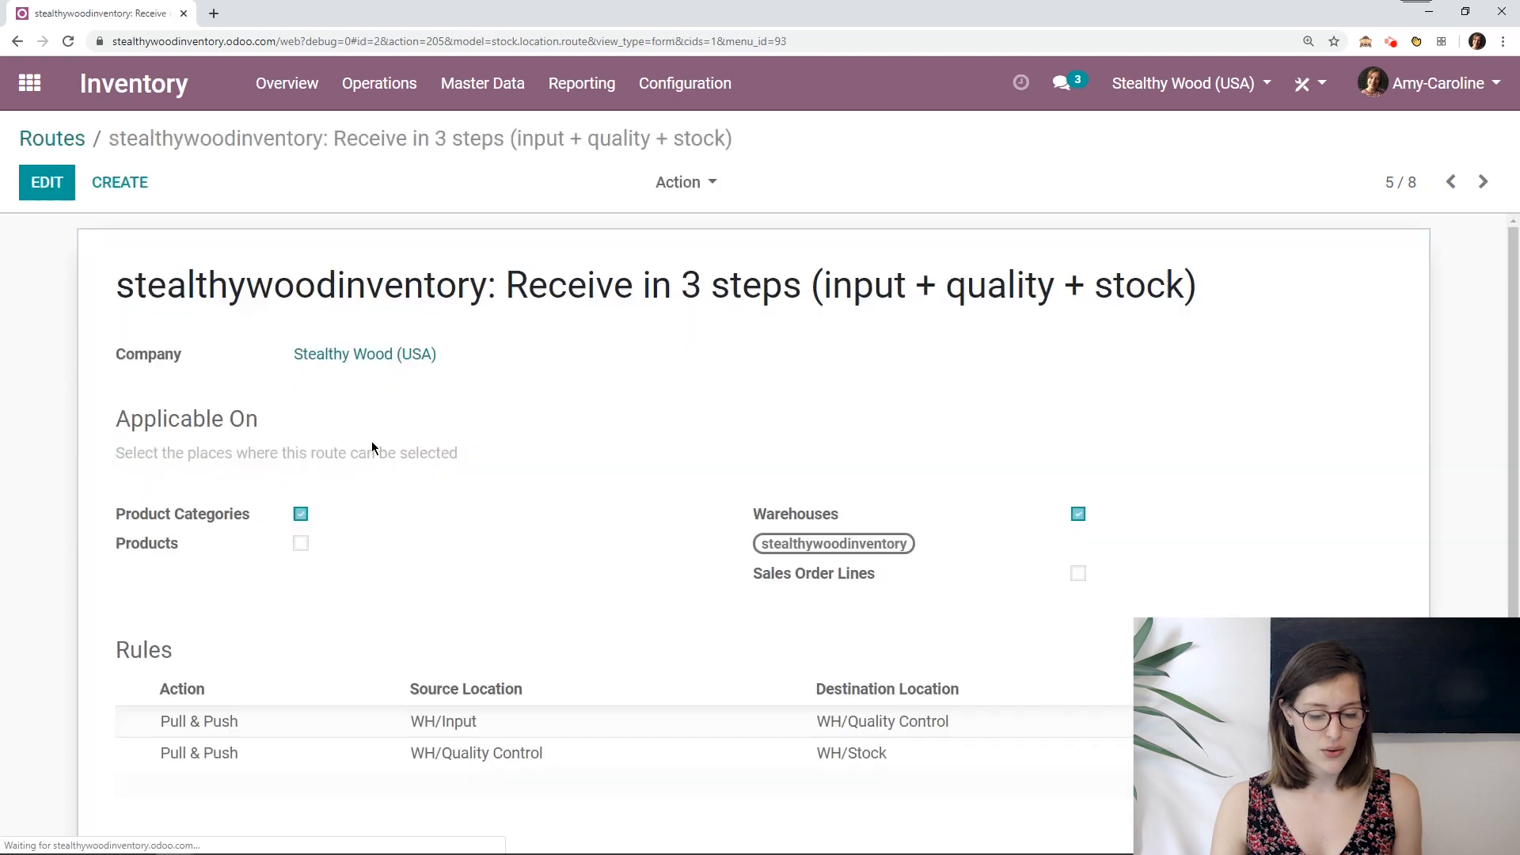
pyautogui.click(32, 195)
pyautogui.scroll(-1, 45, 359)
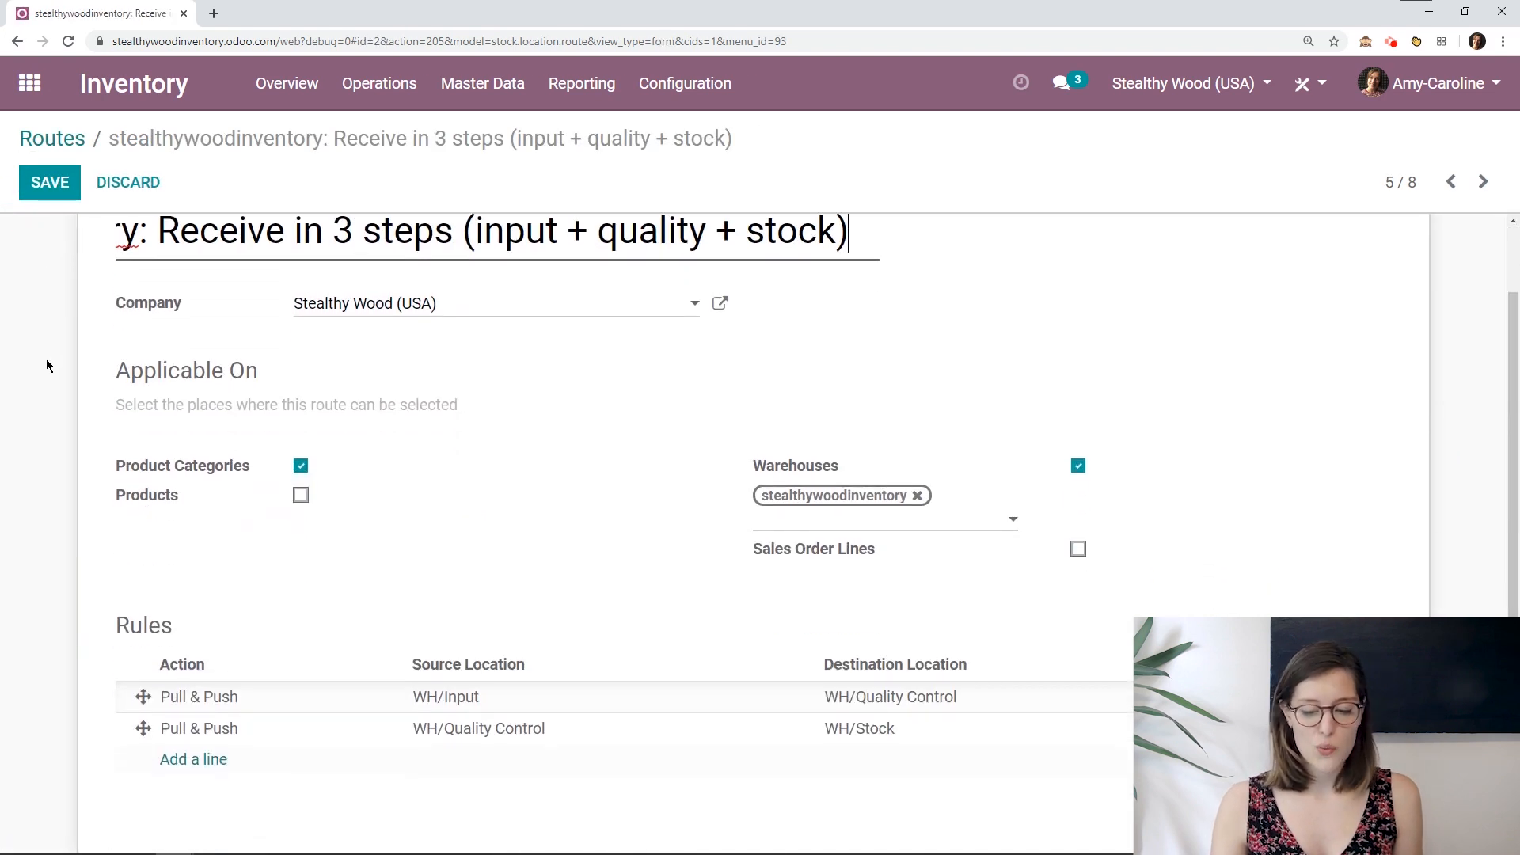
pyautogui.scroll(1, 46, 366)
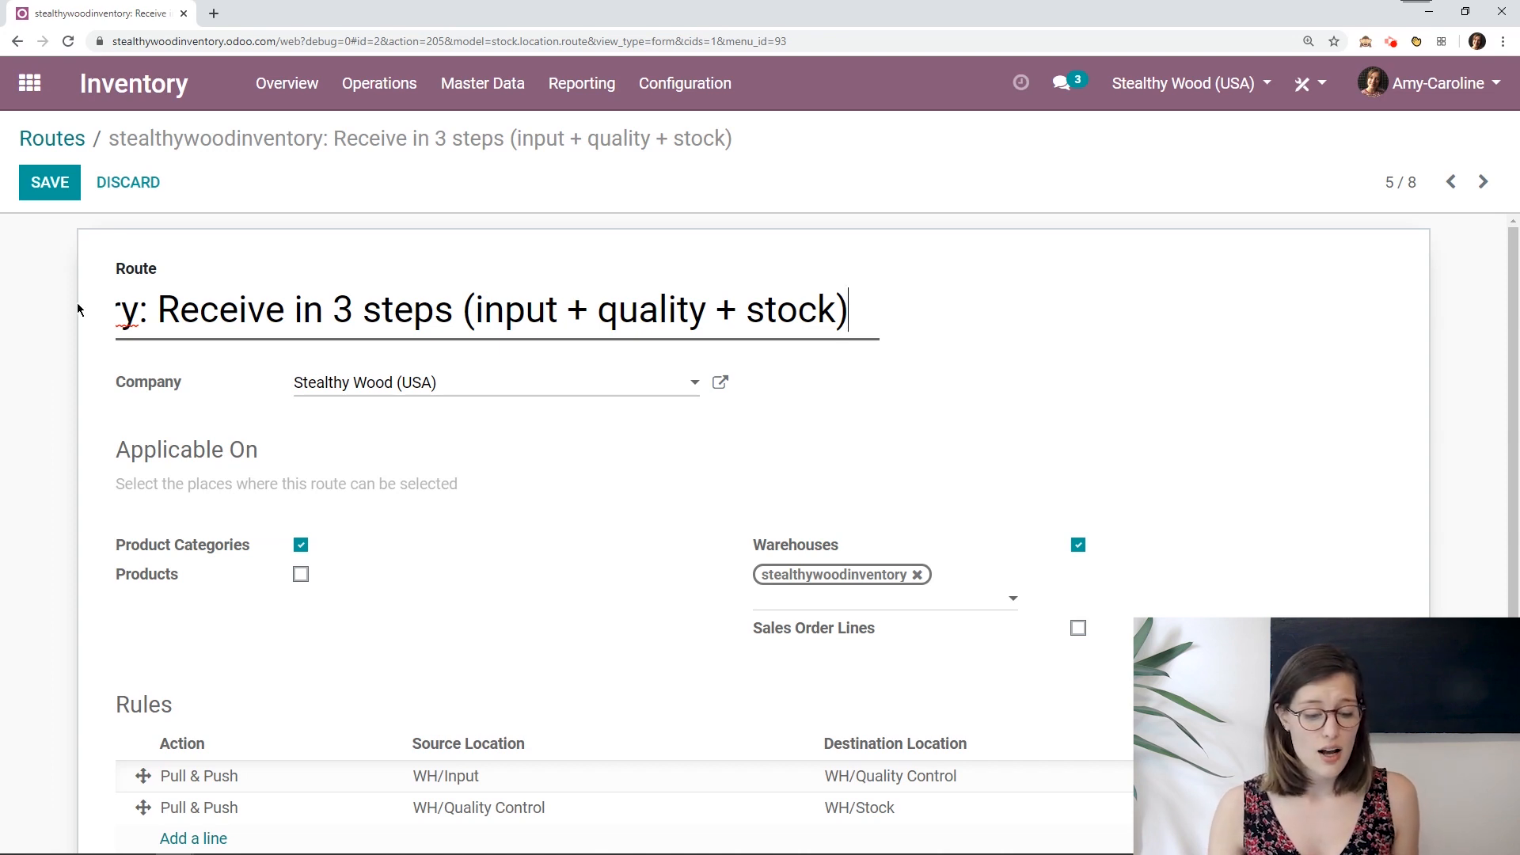
pyautogui.scroll(-2, 98, 494)
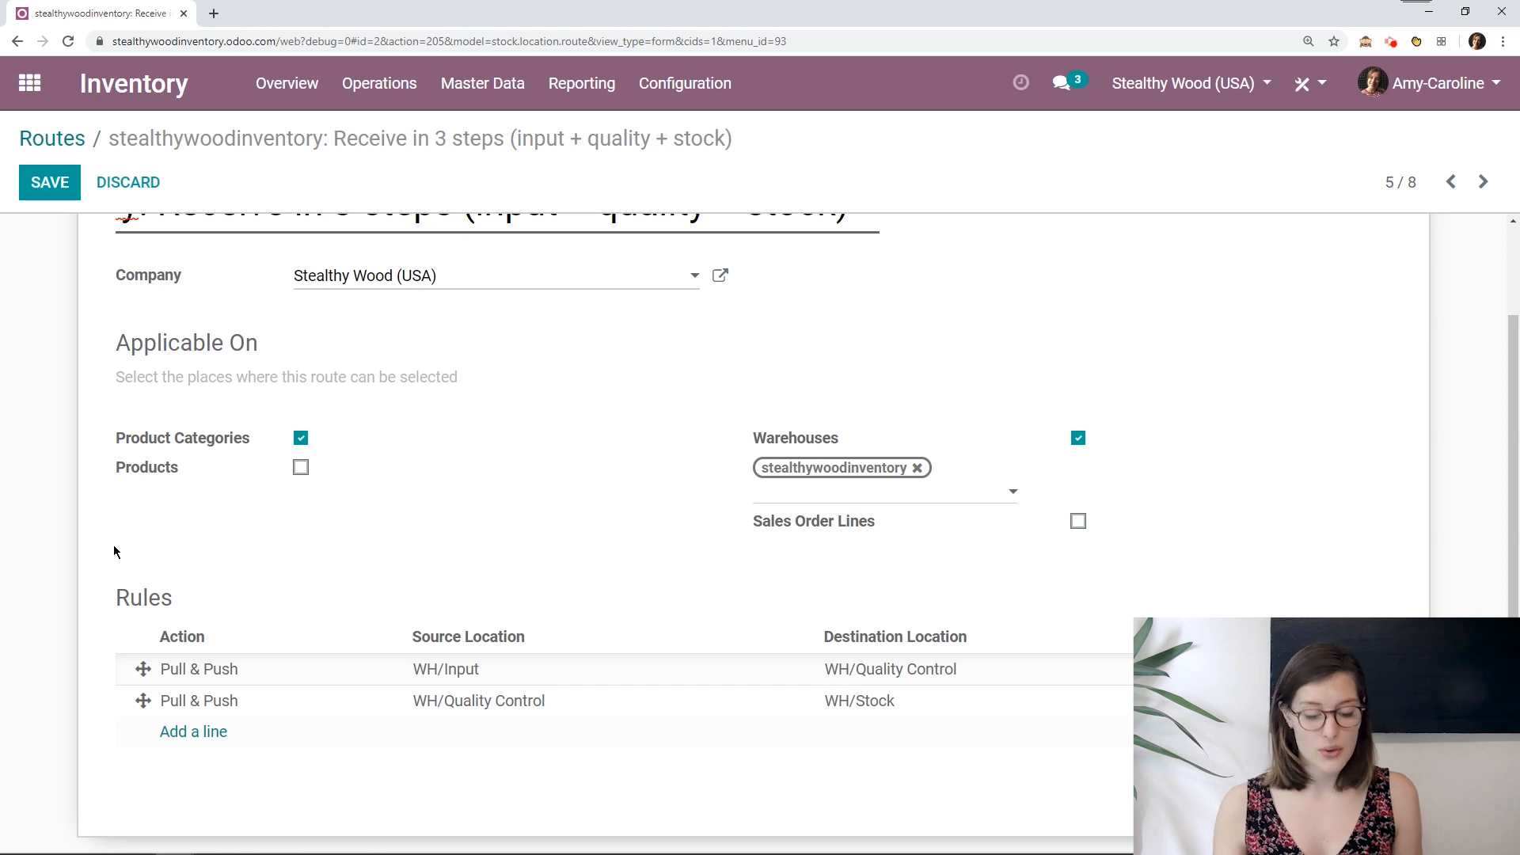
# Compare the Pull From, Push To, Pull & Push and Buy actions in a new rule for the route, and discard the rule.
pyautogui.click(204, 735)
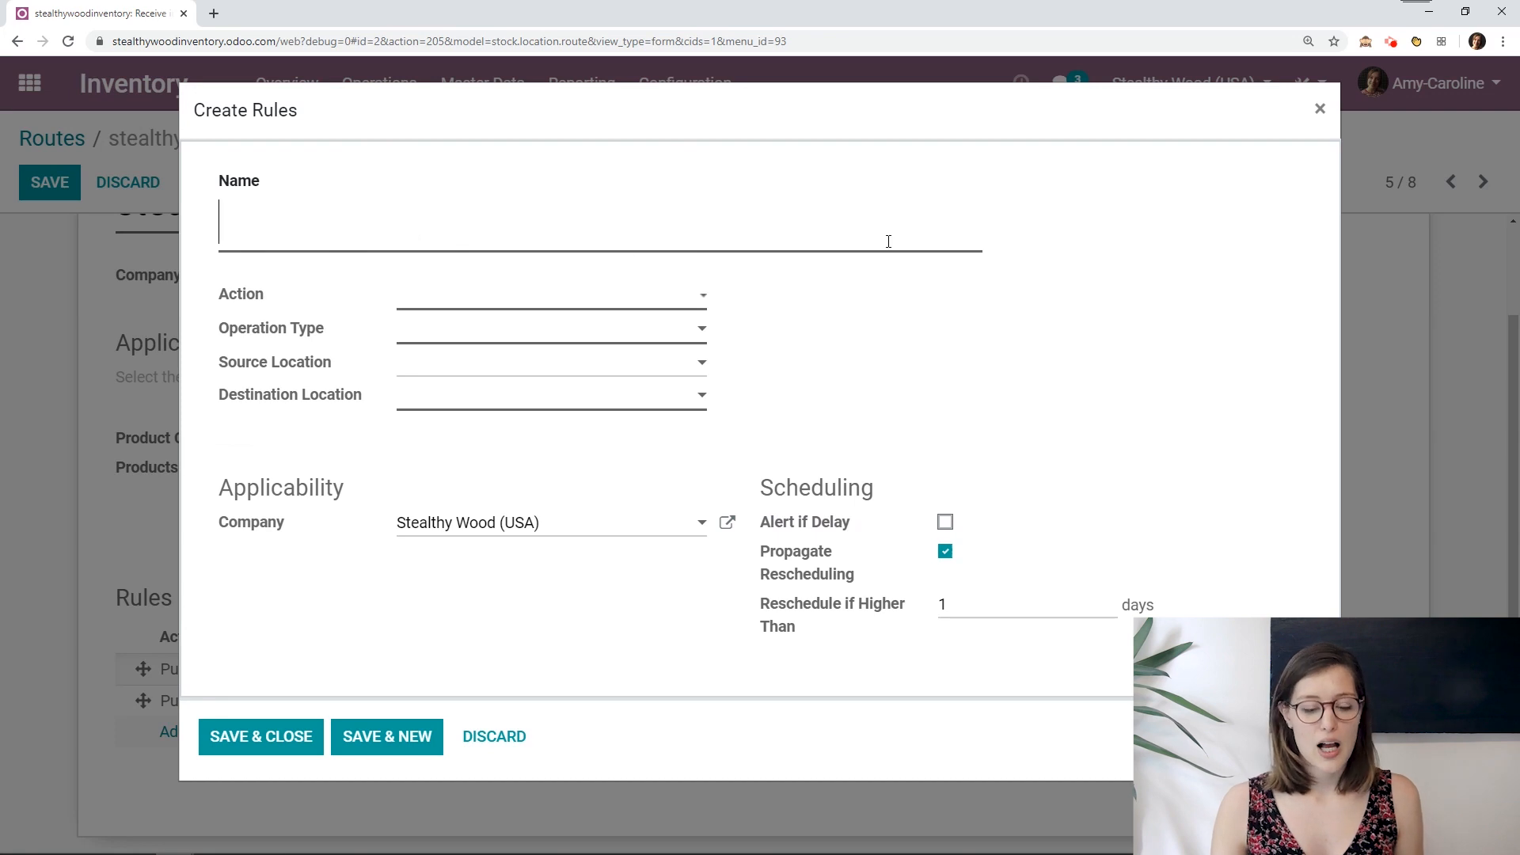
pyautogui.click(563, 298)
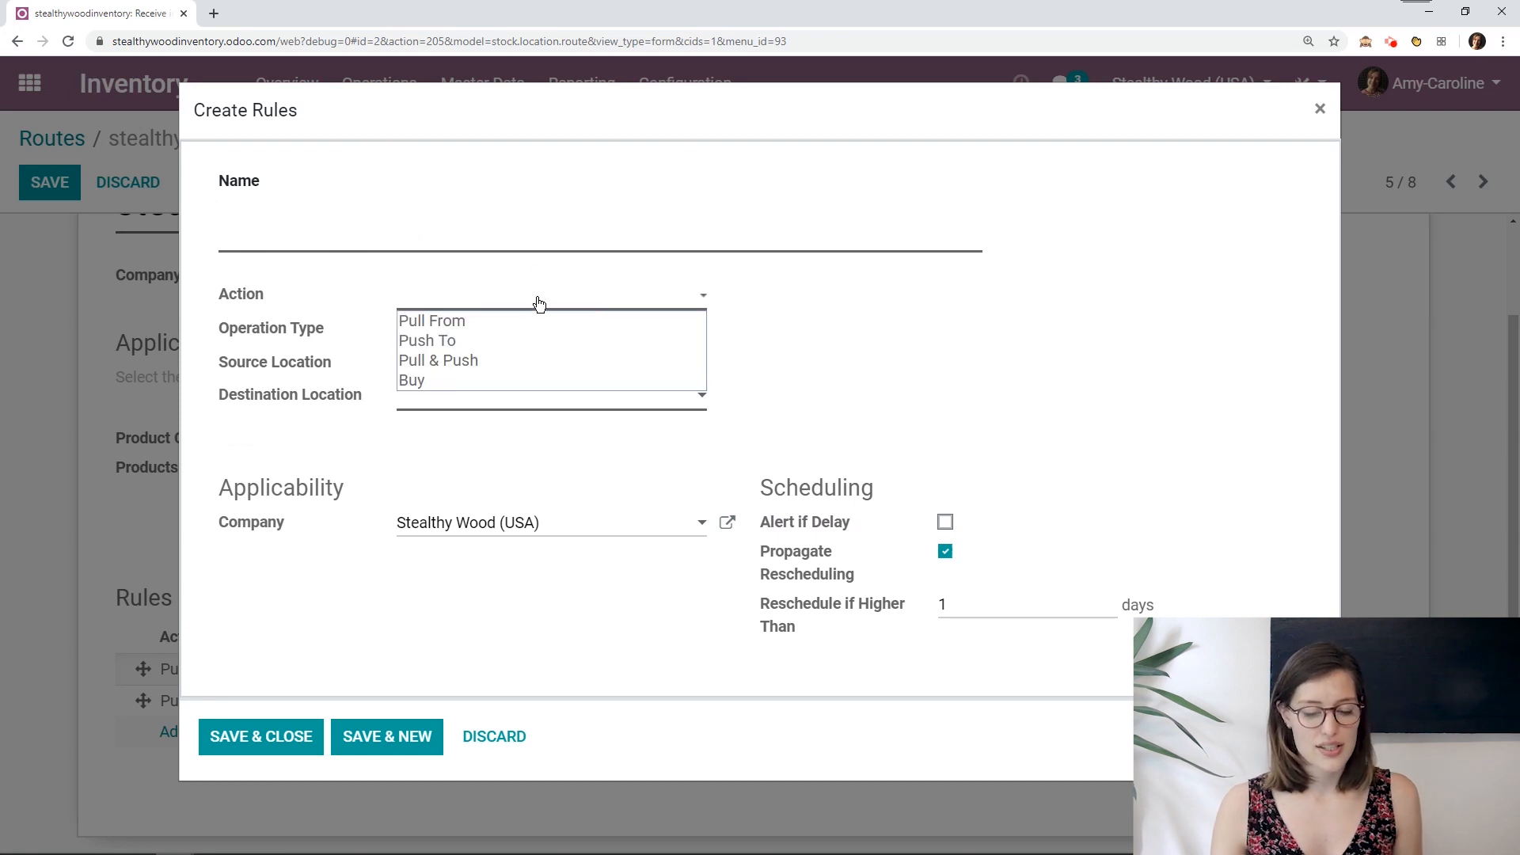
pyautogui.click(525, 321)
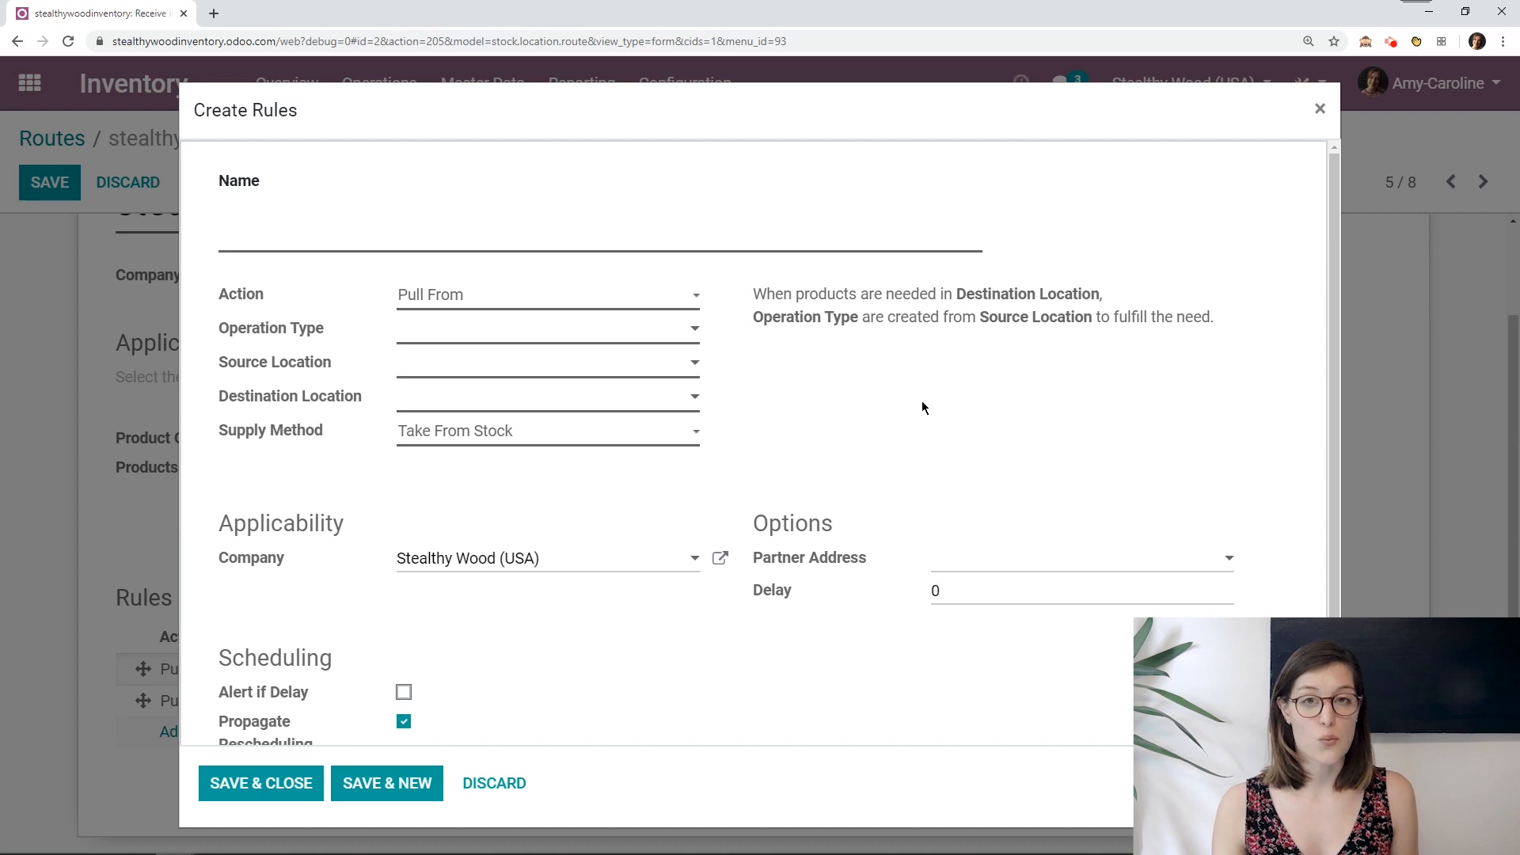
pyautogui.click(523, 302)
pyautogui.click(443, 341)
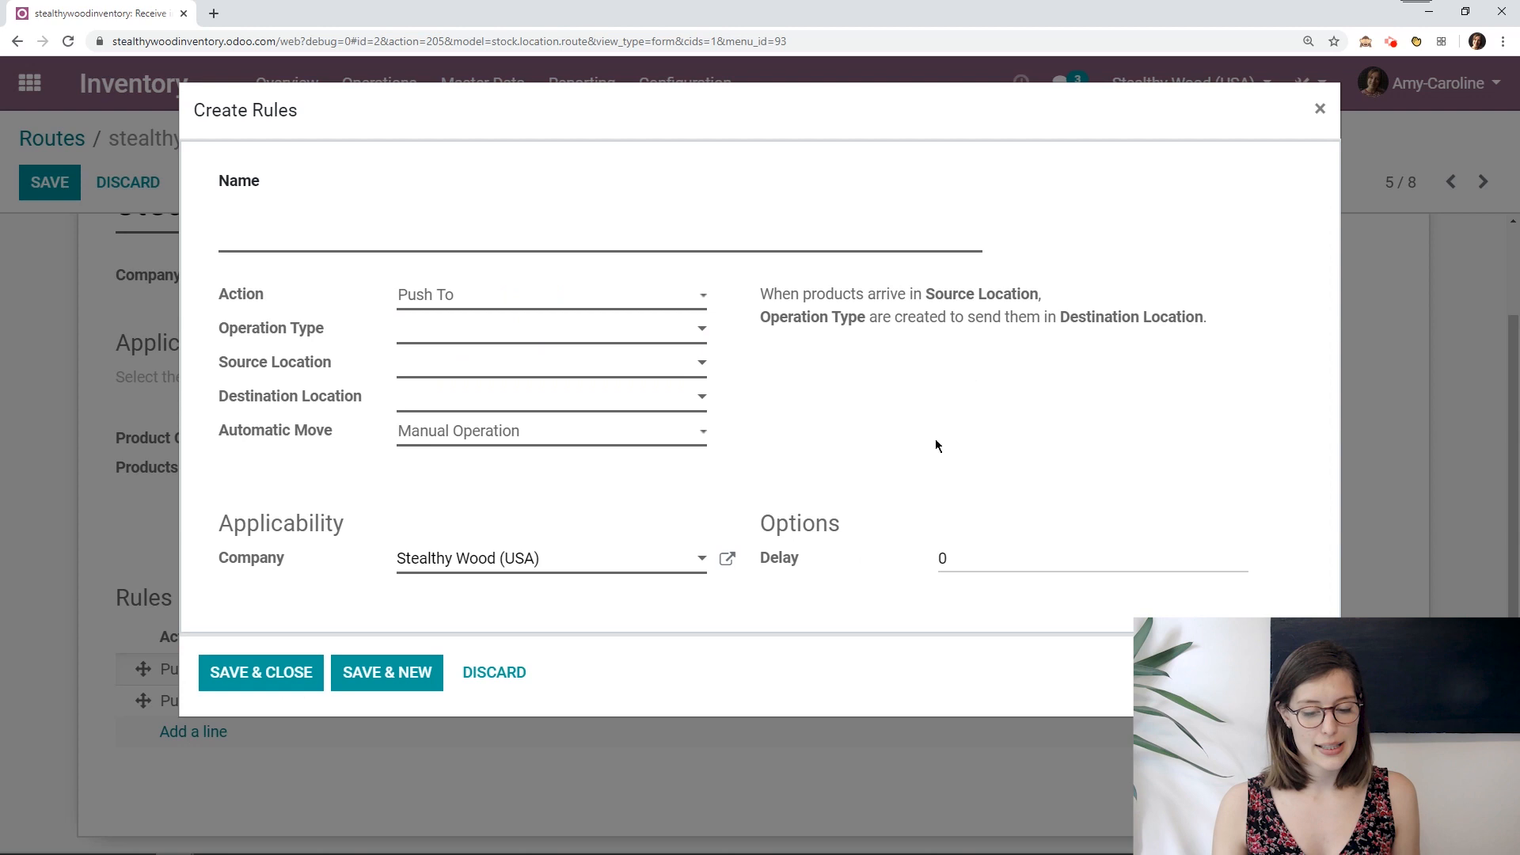
pyautogui.click(533, 307)
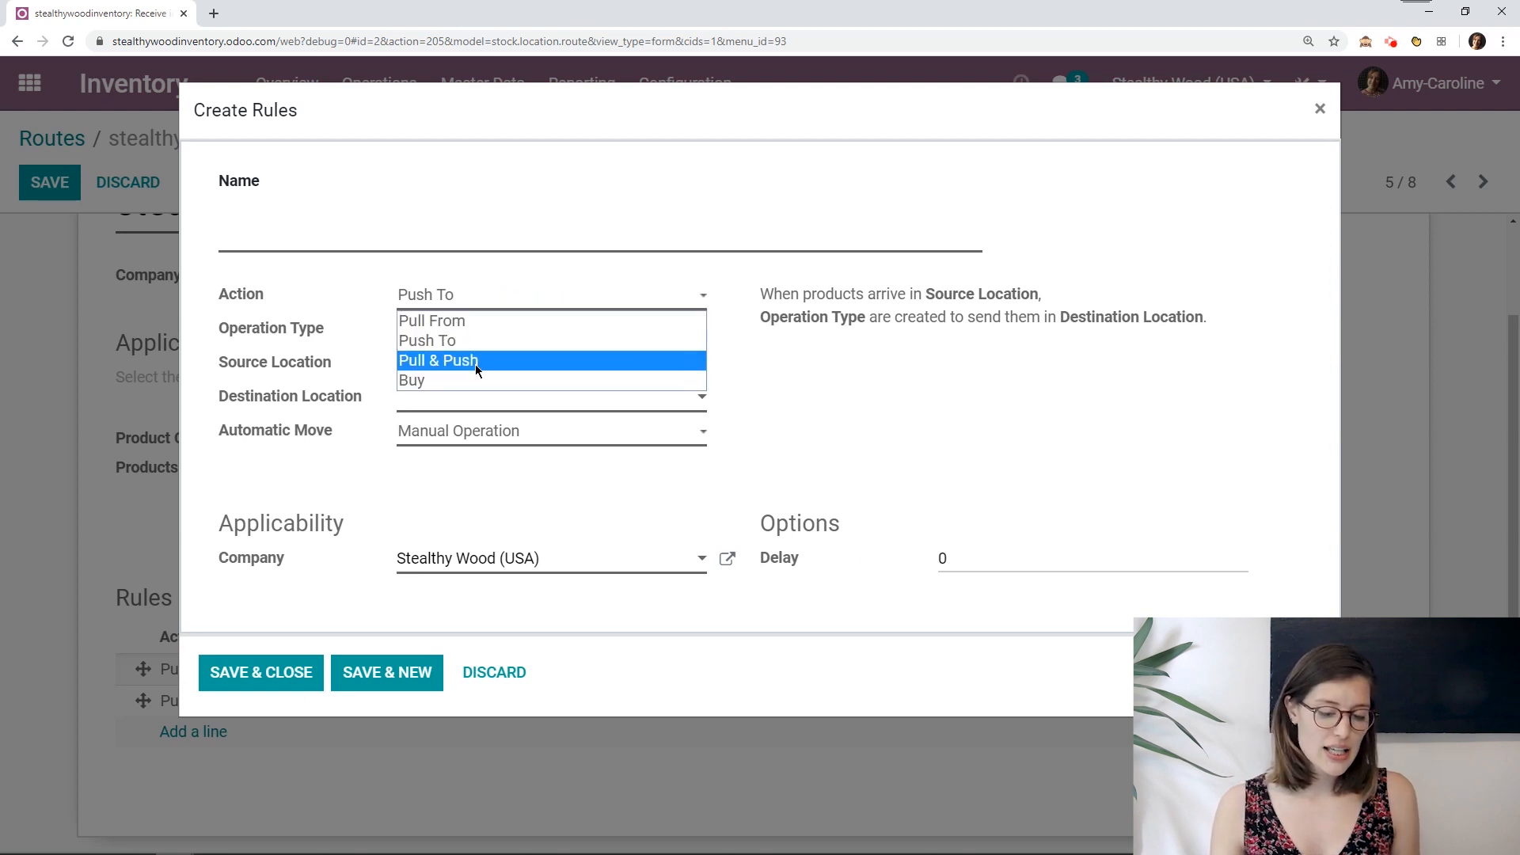
pyautogui.click(475, 364)
pyautogui.click(502, 299)
pyautogui.click(502, 382)
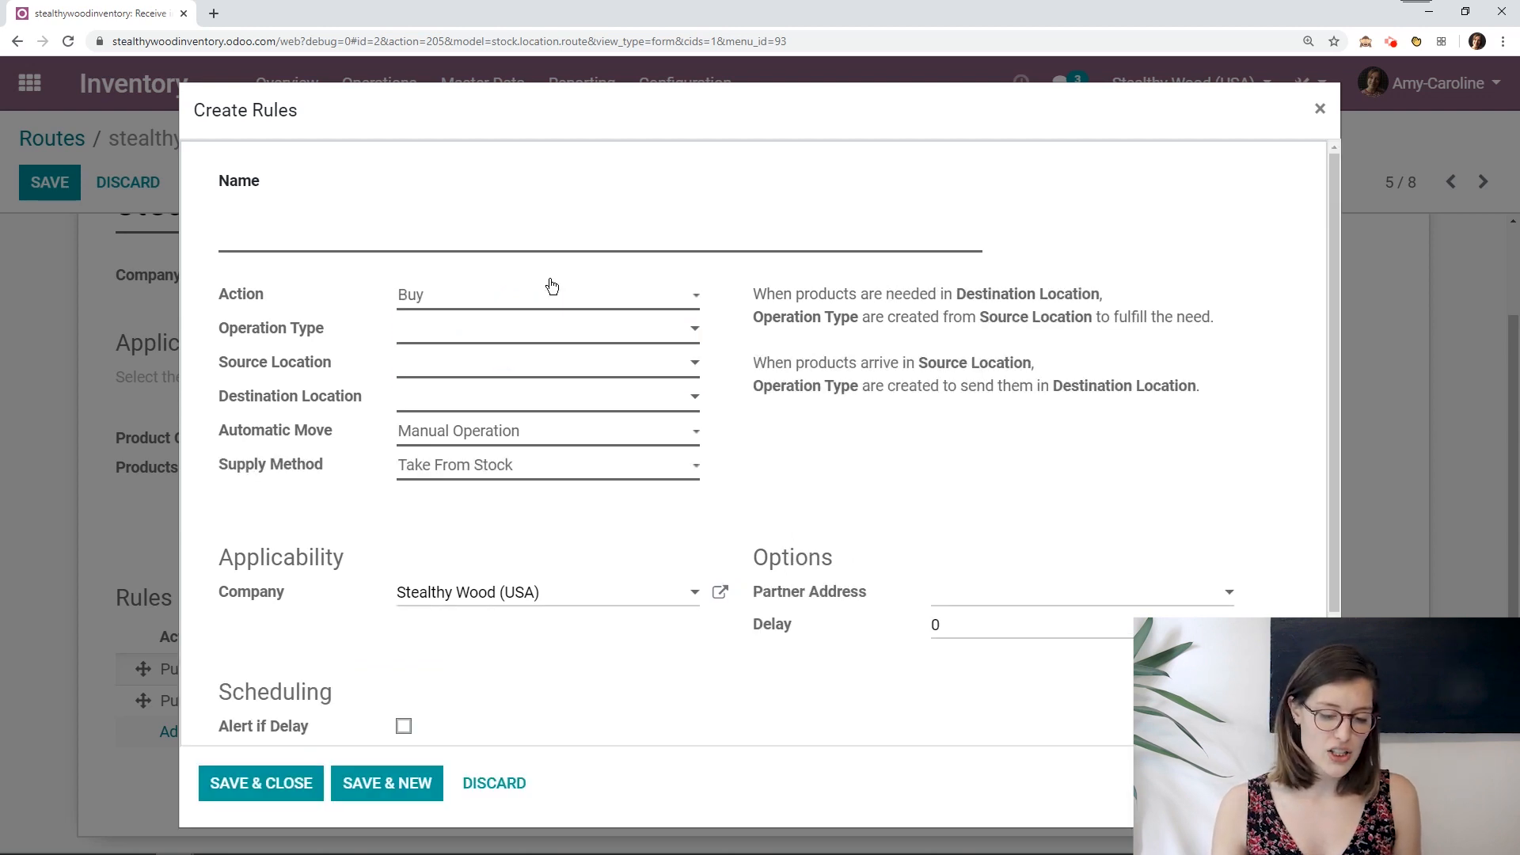
pyautogui.click(531, 297)
pyautogui.click(501, 356)
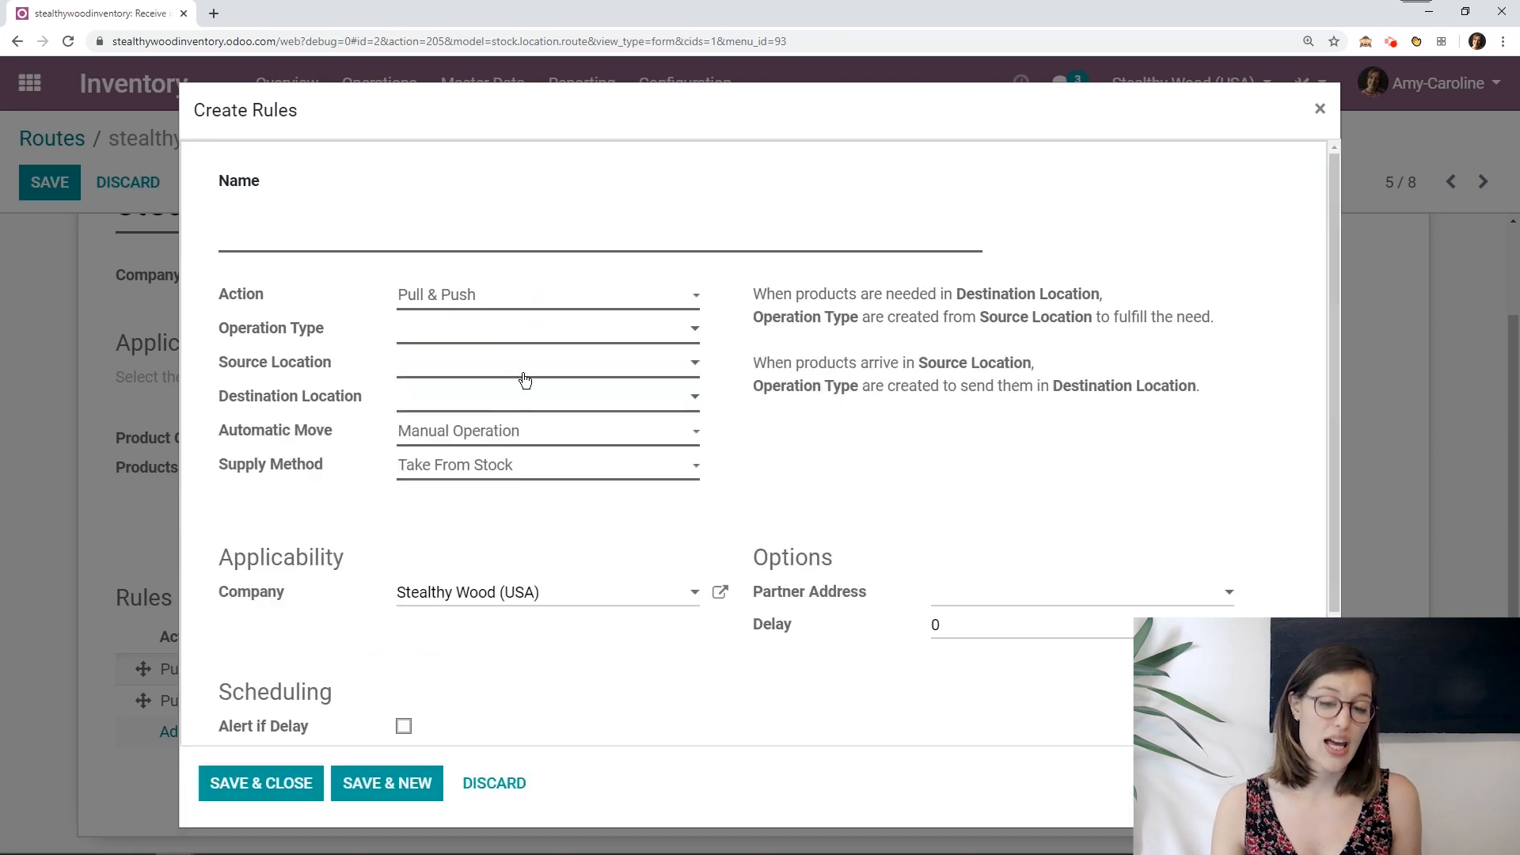
pyautogui.click(536, 304)
pyautogui.click(568, 342)
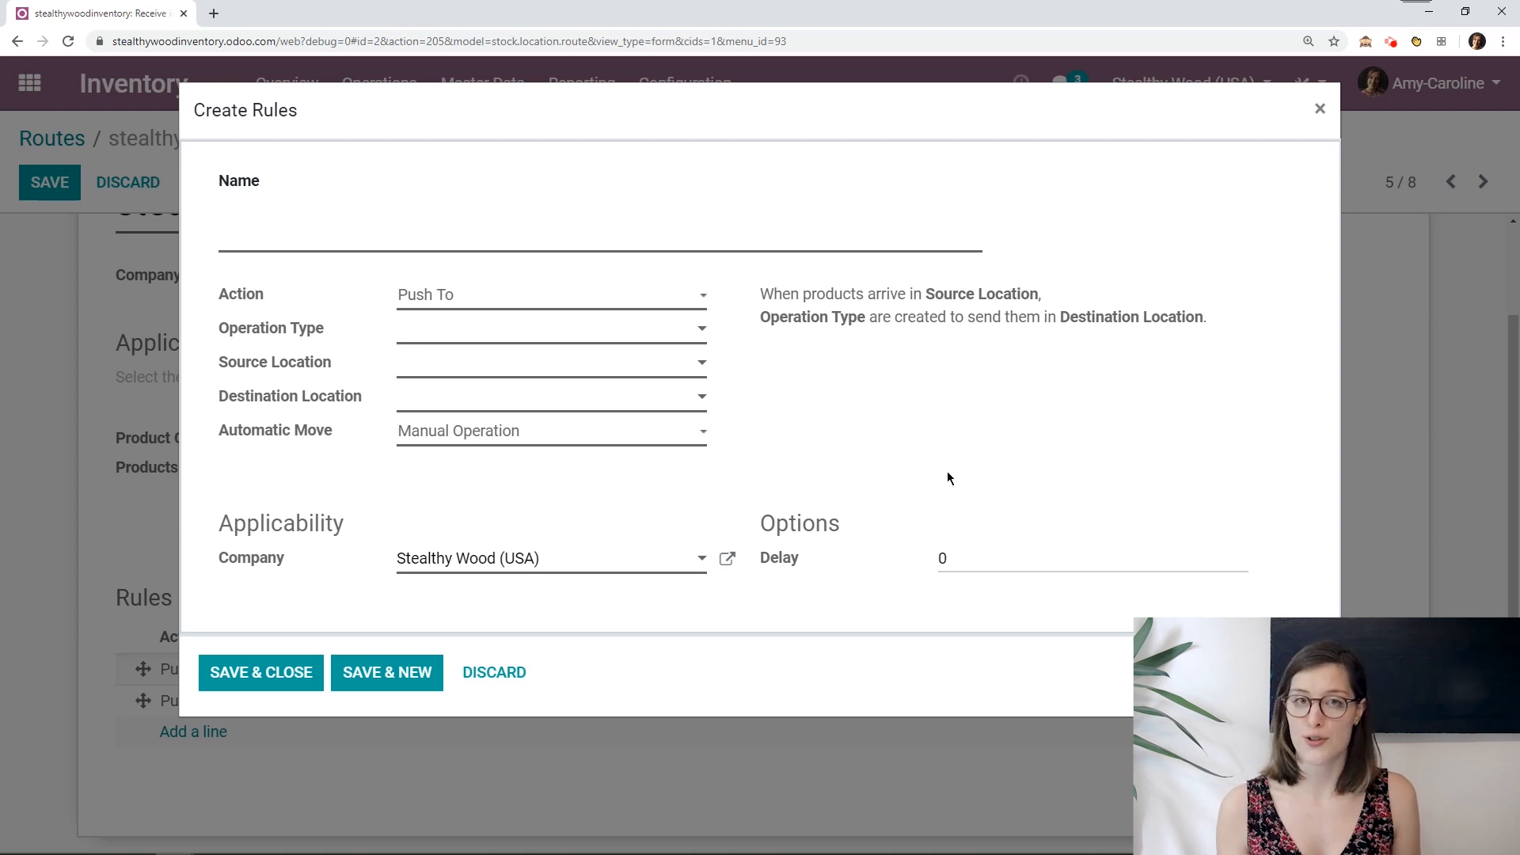
pyautogui.click(595, 307)
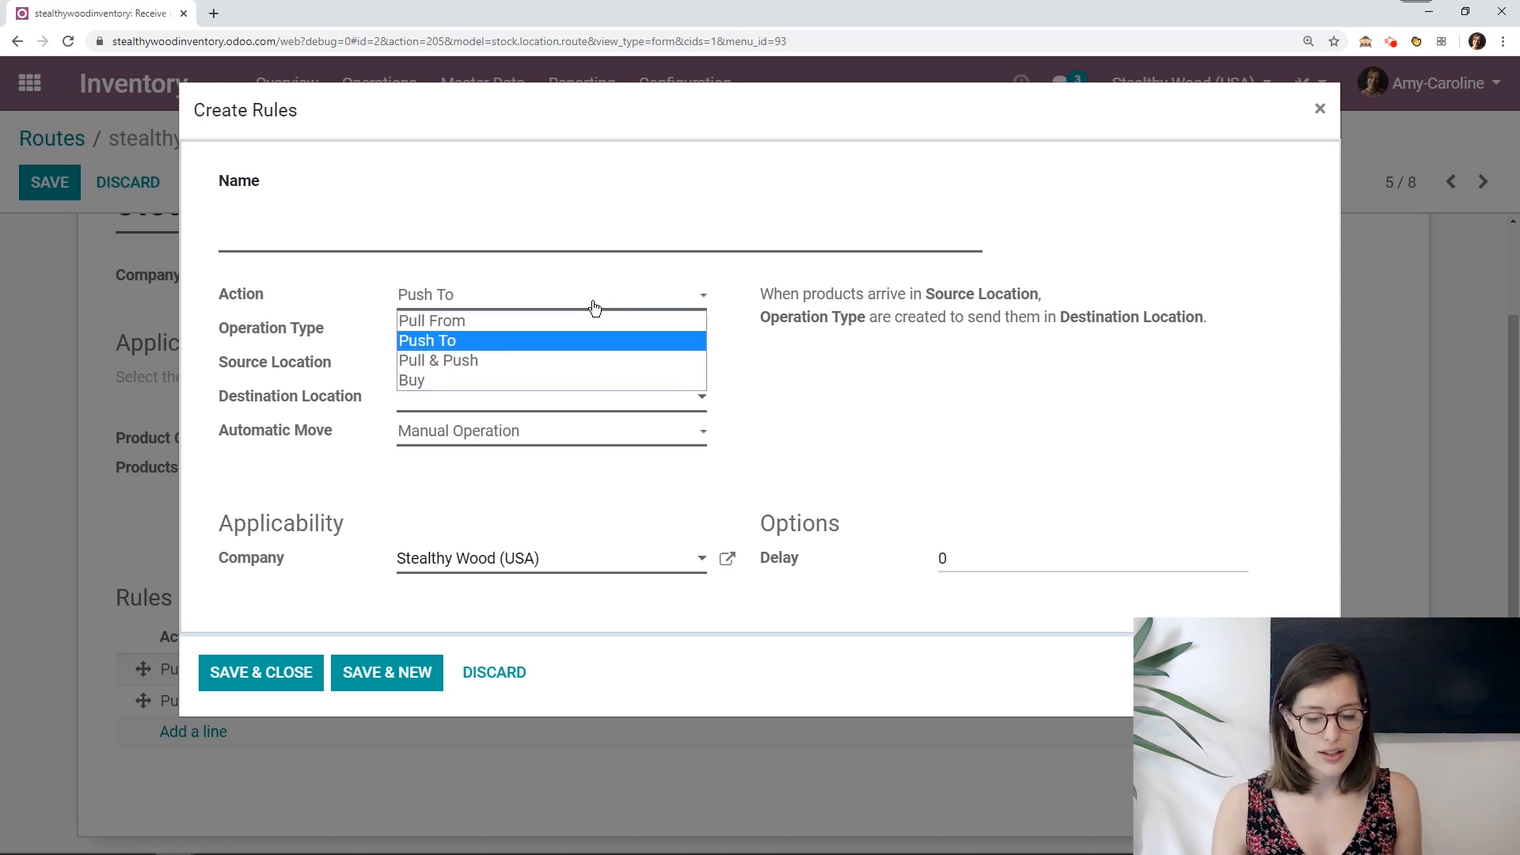
pyautogui.click(511, 358)
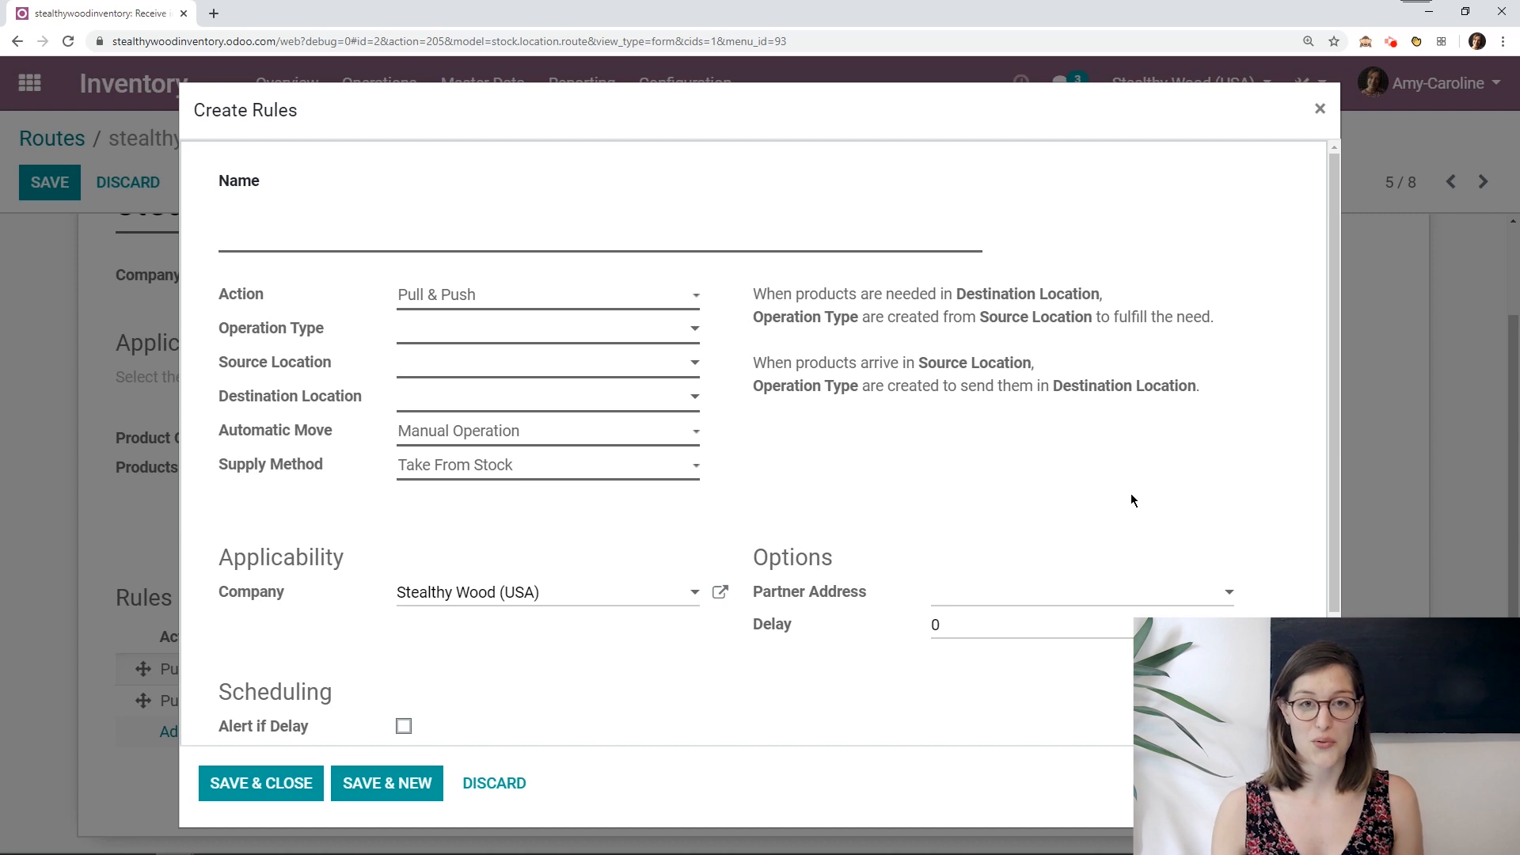
pyautogui.click(507, 784)
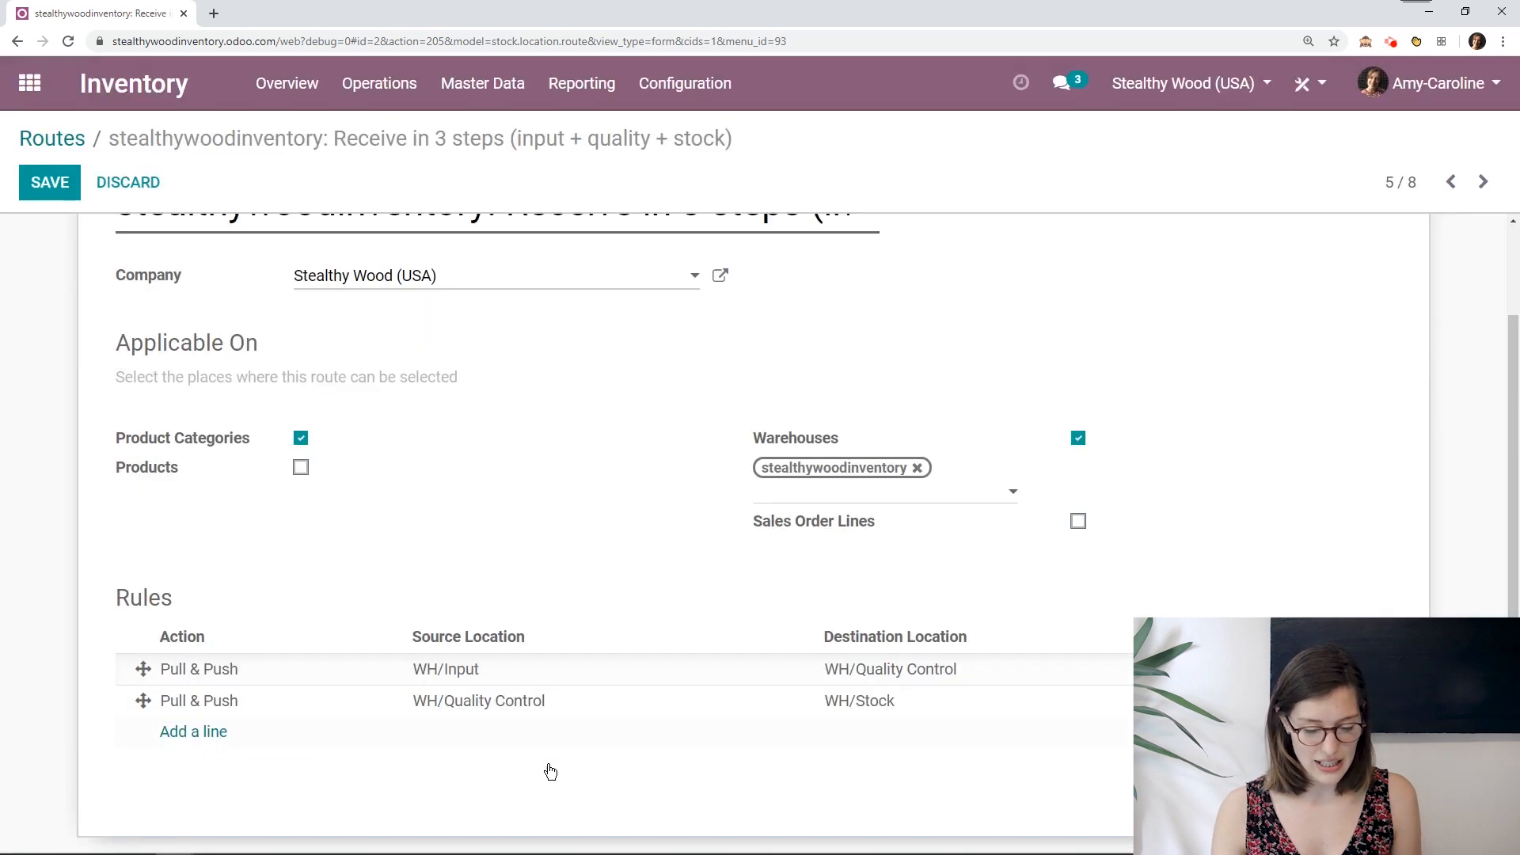
# Open the route's rule from WH/Input to WH/Quality Control and review the available supply methods.
pyautogui.click(895, 673)
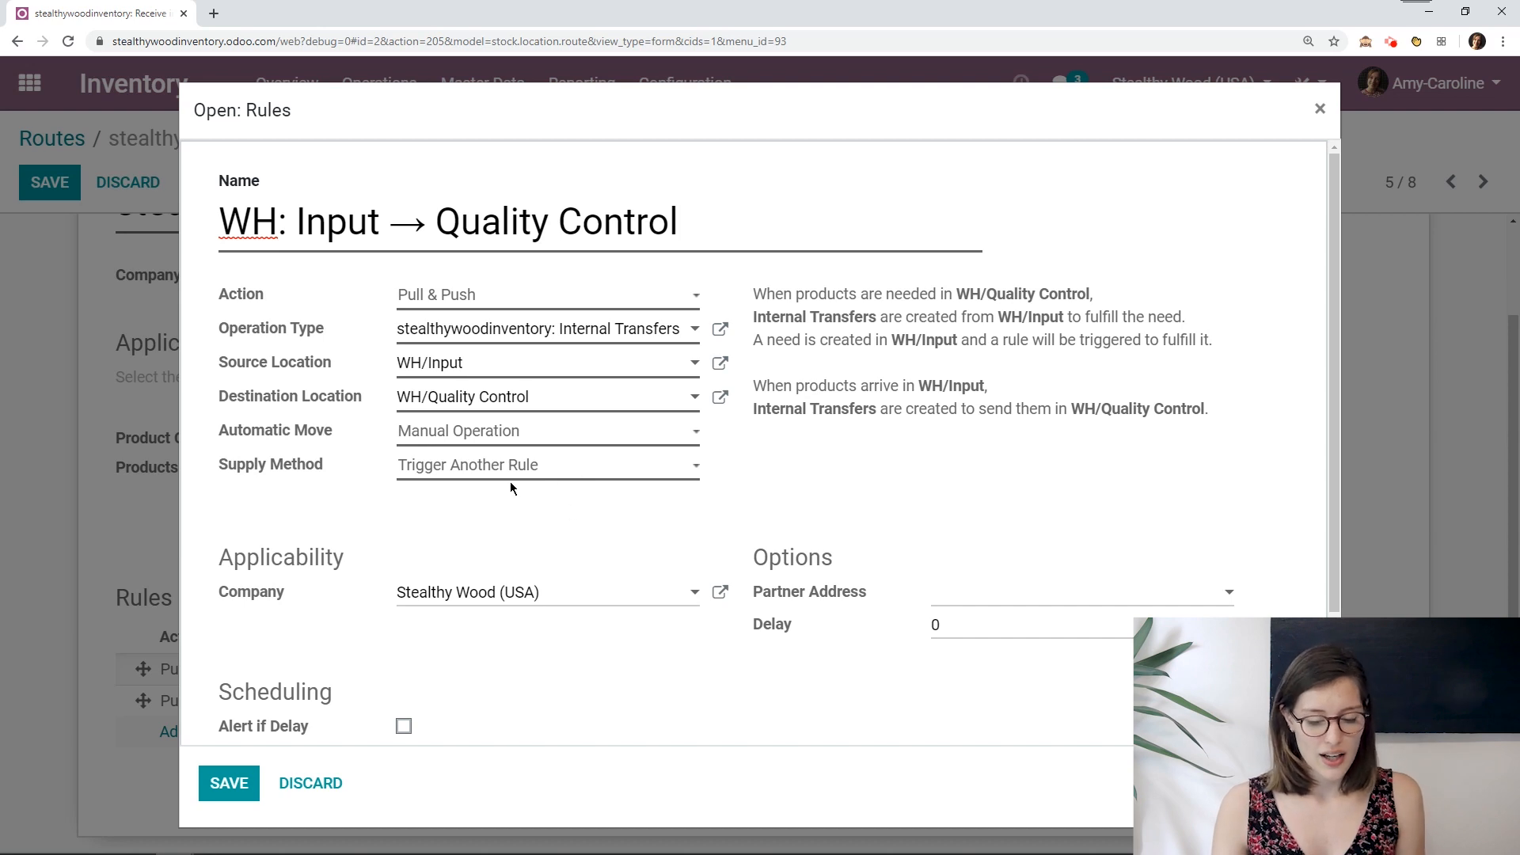
pyautogui.click(443, 474)
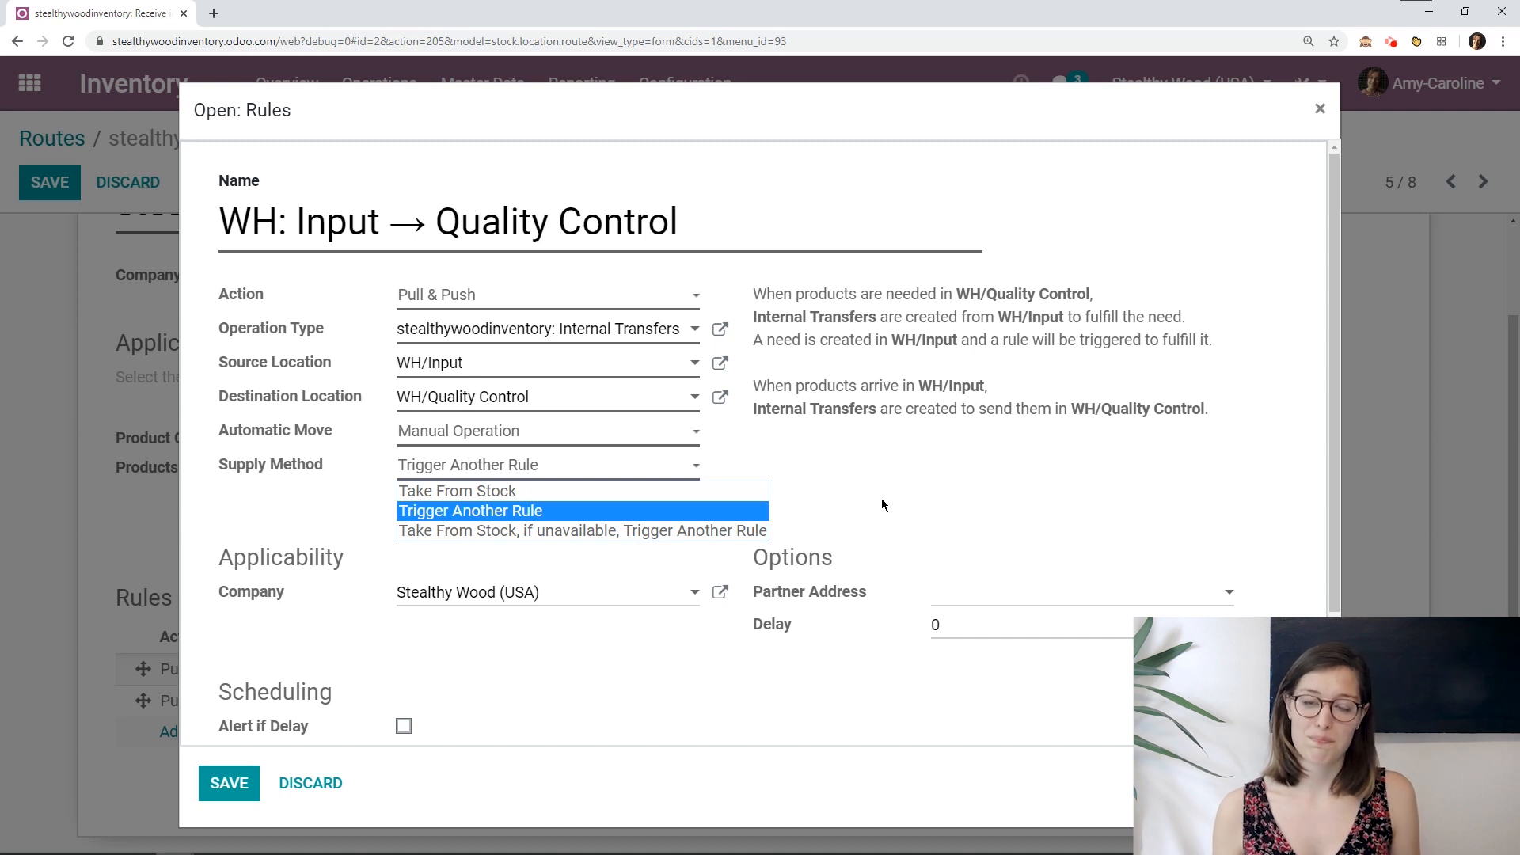
pyautogui.click(882, 499)
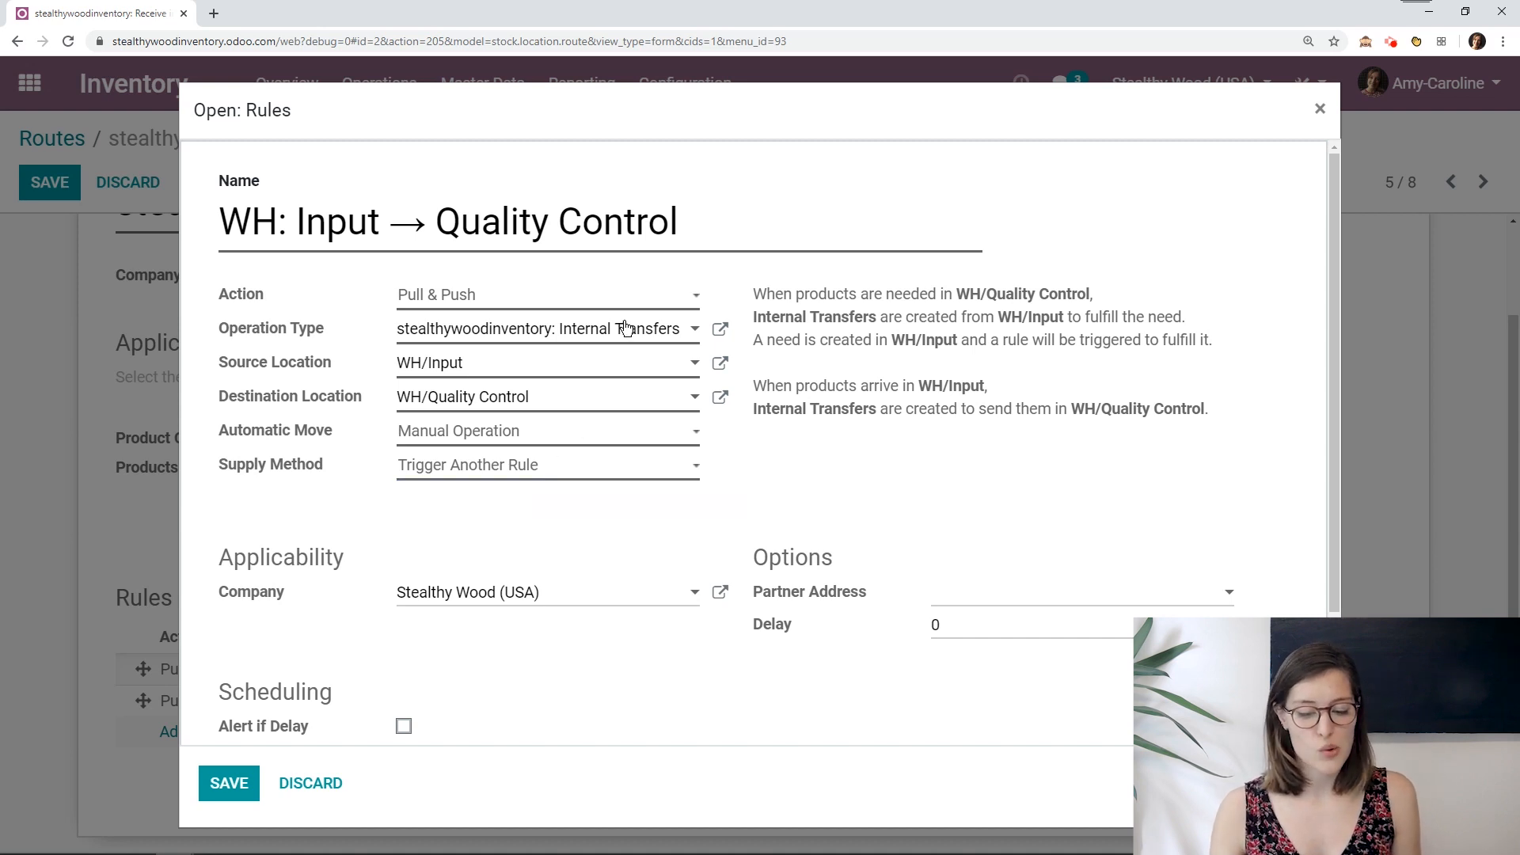
# Try Receipts as the rule's operation type, set it to stealthywoodinventory: Internal Transfers, and save the rule.
pyautogui.click(591, 331)
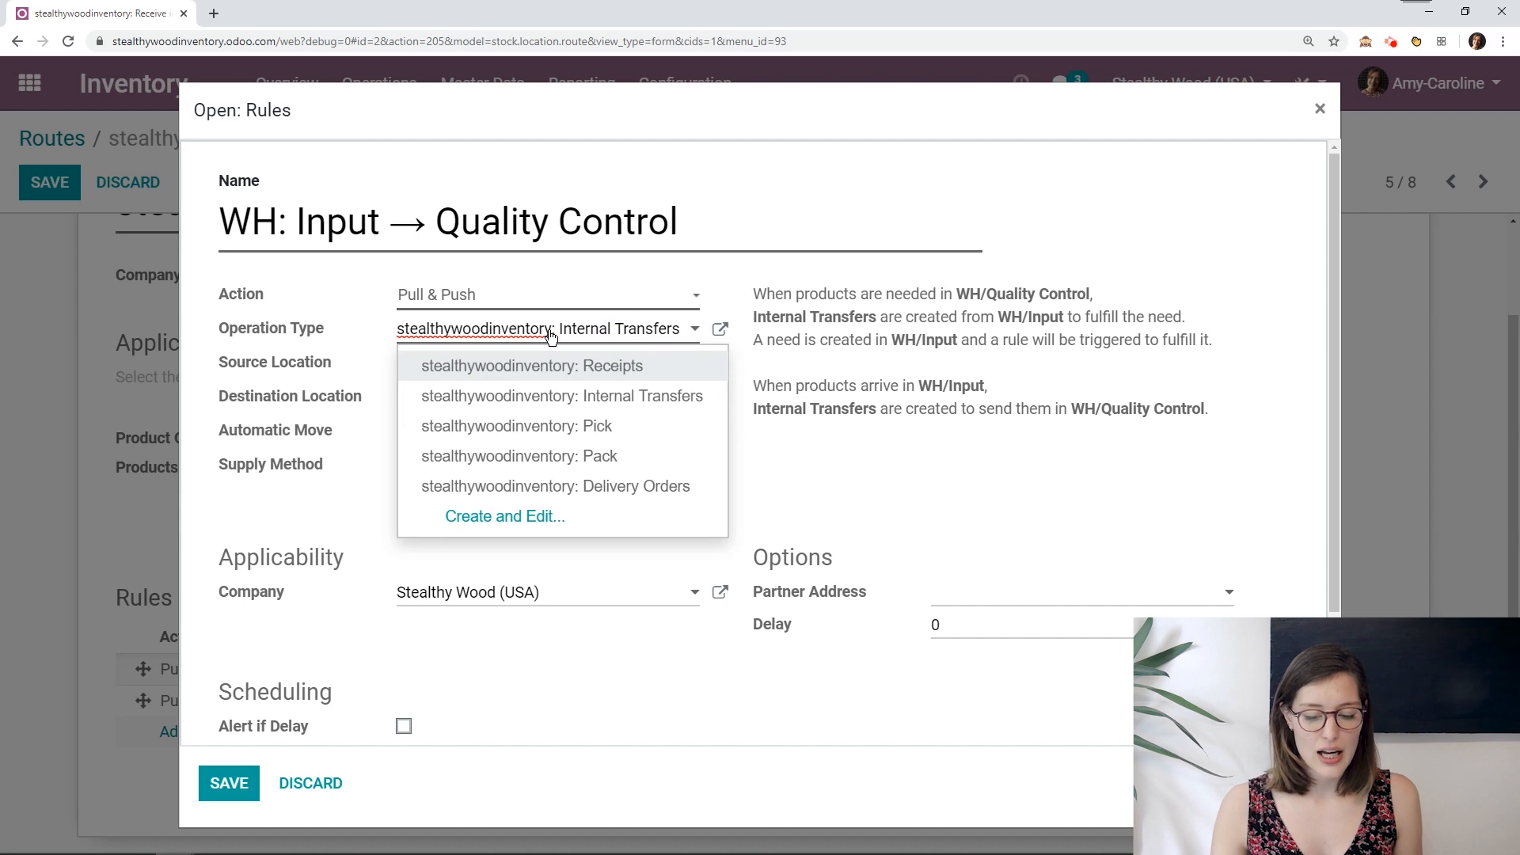
pyautogui.click(643, 367)
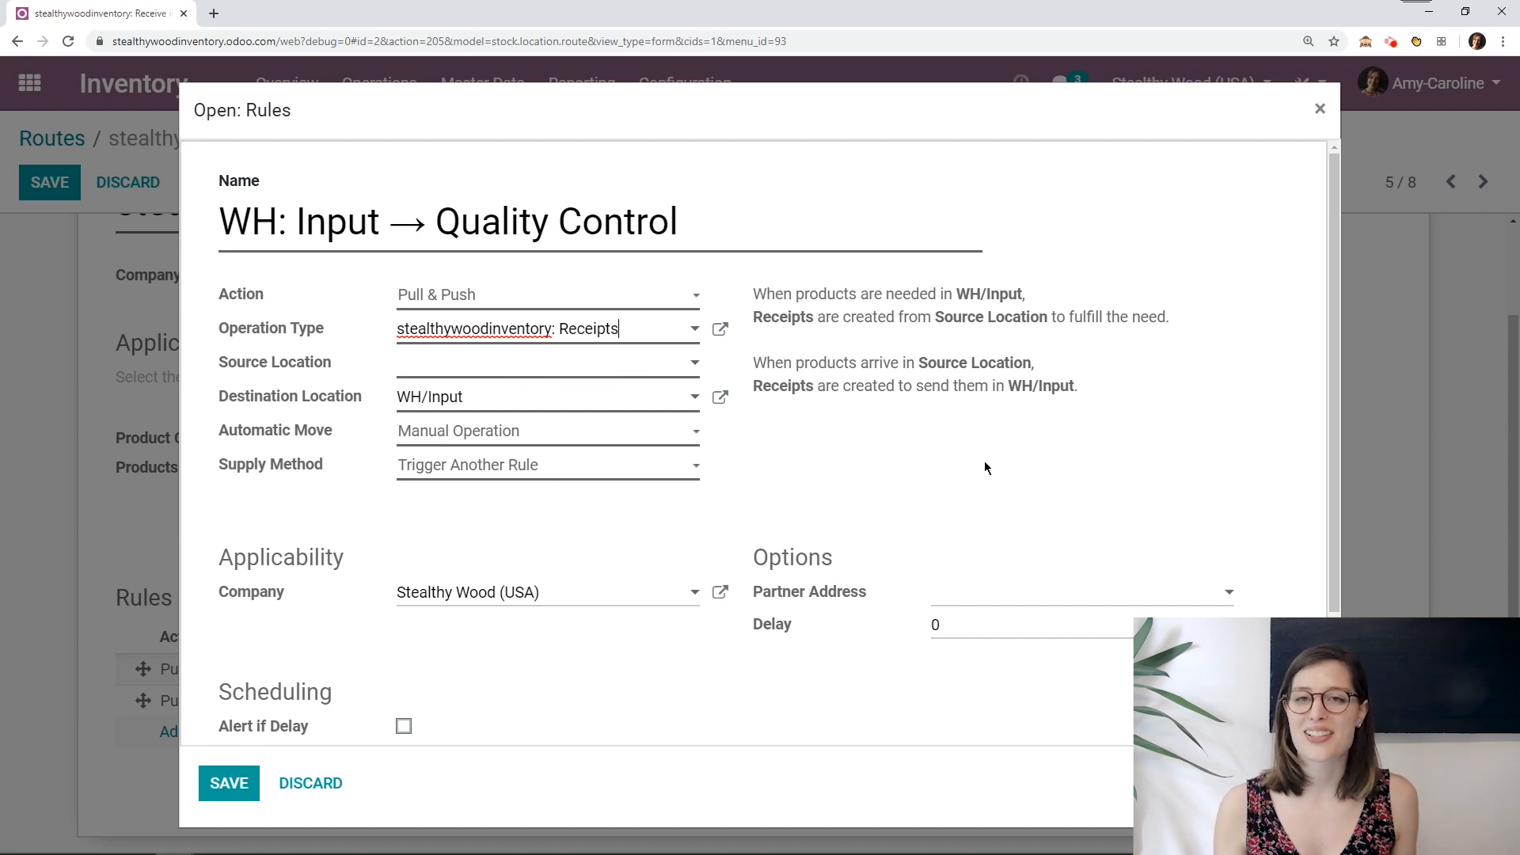
pyautogui.click(614, 330)
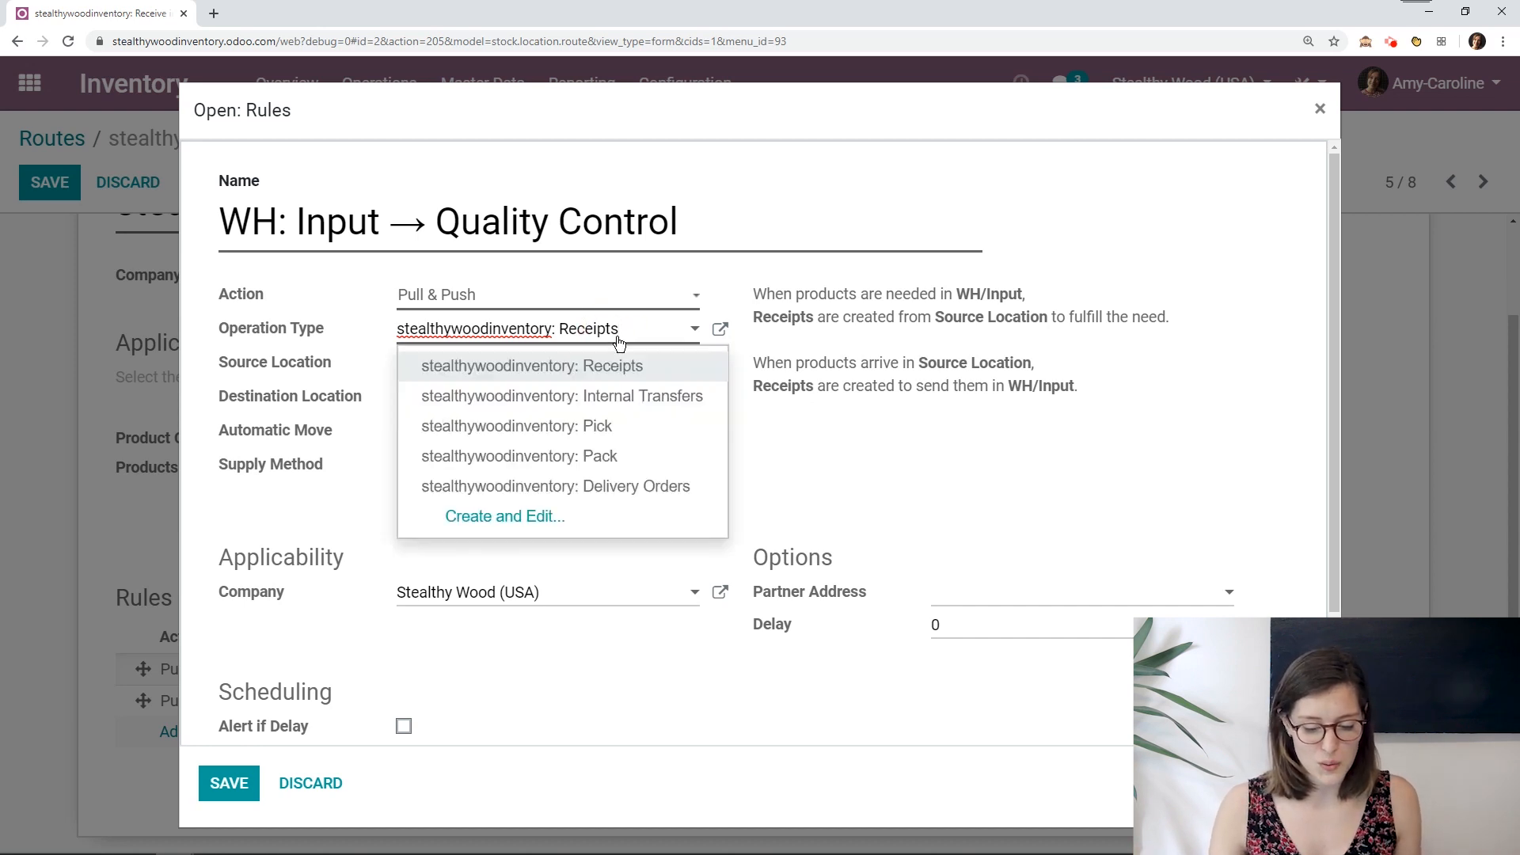
pyautogui.click(686, 393)
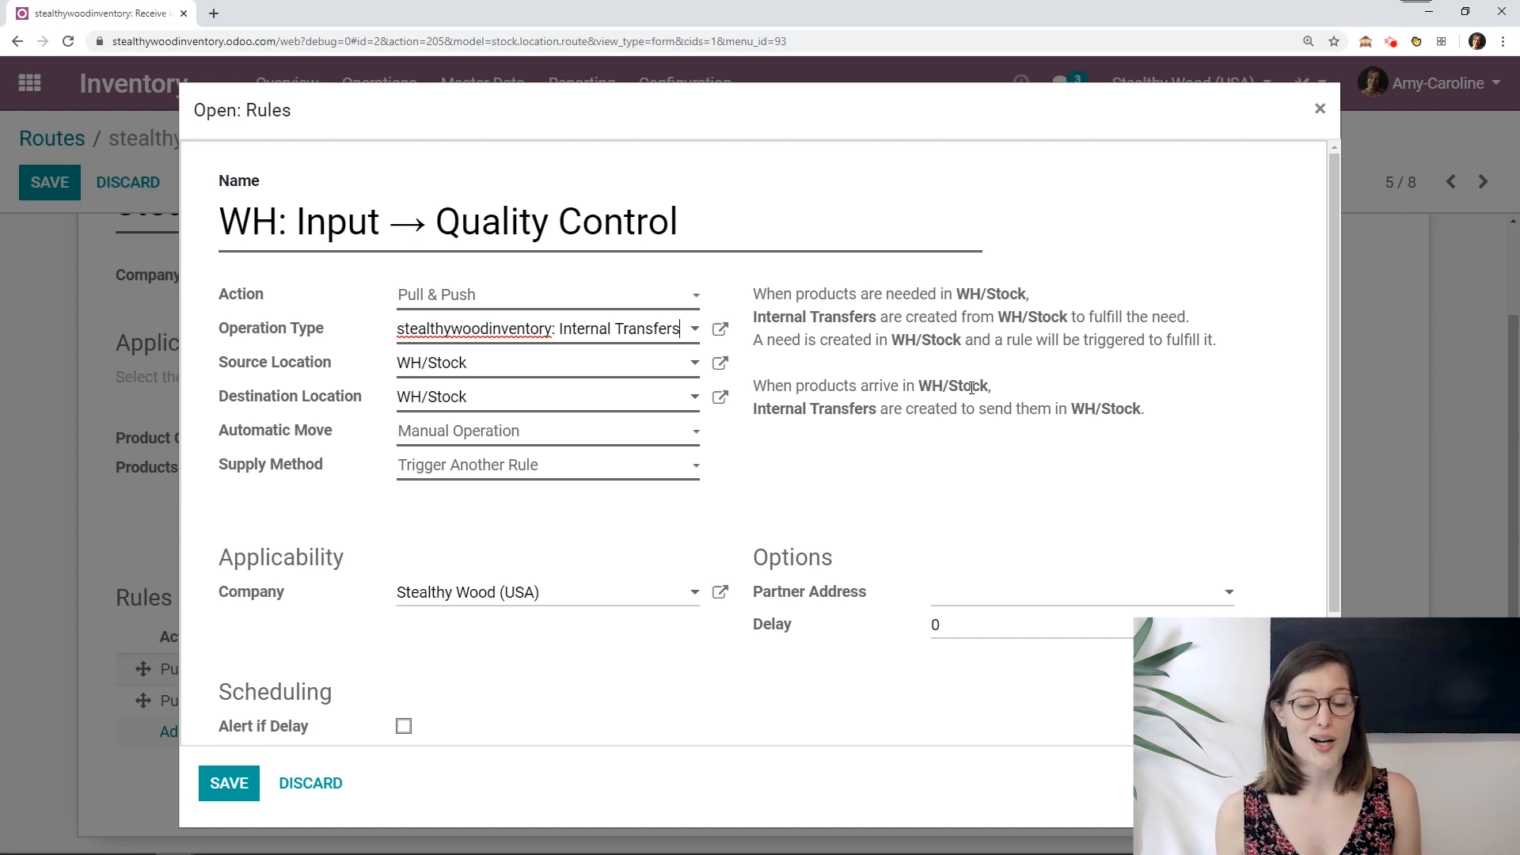
pyautogui.click(229, 783)
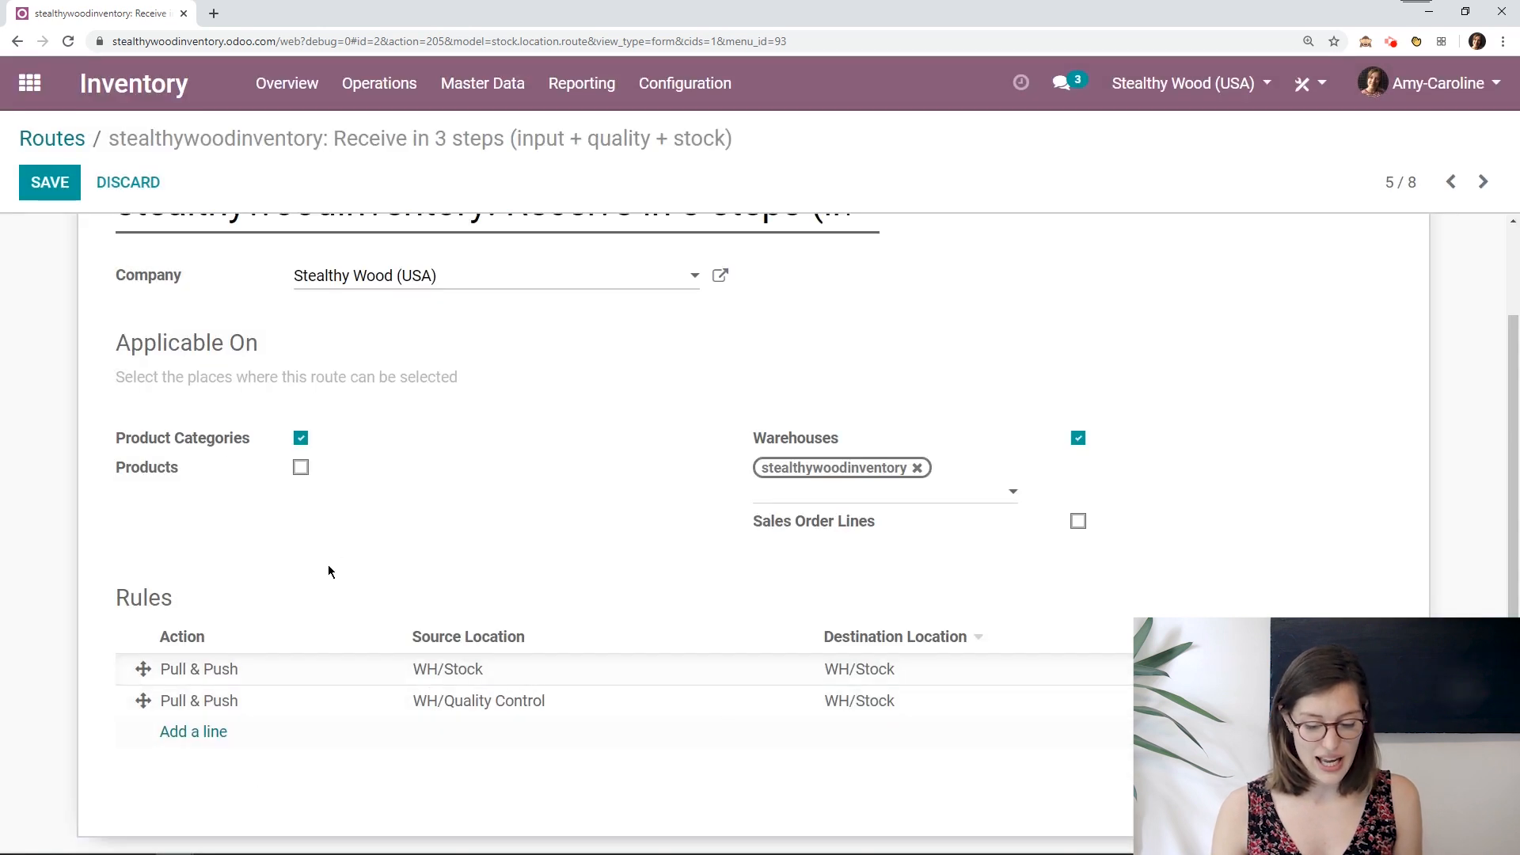